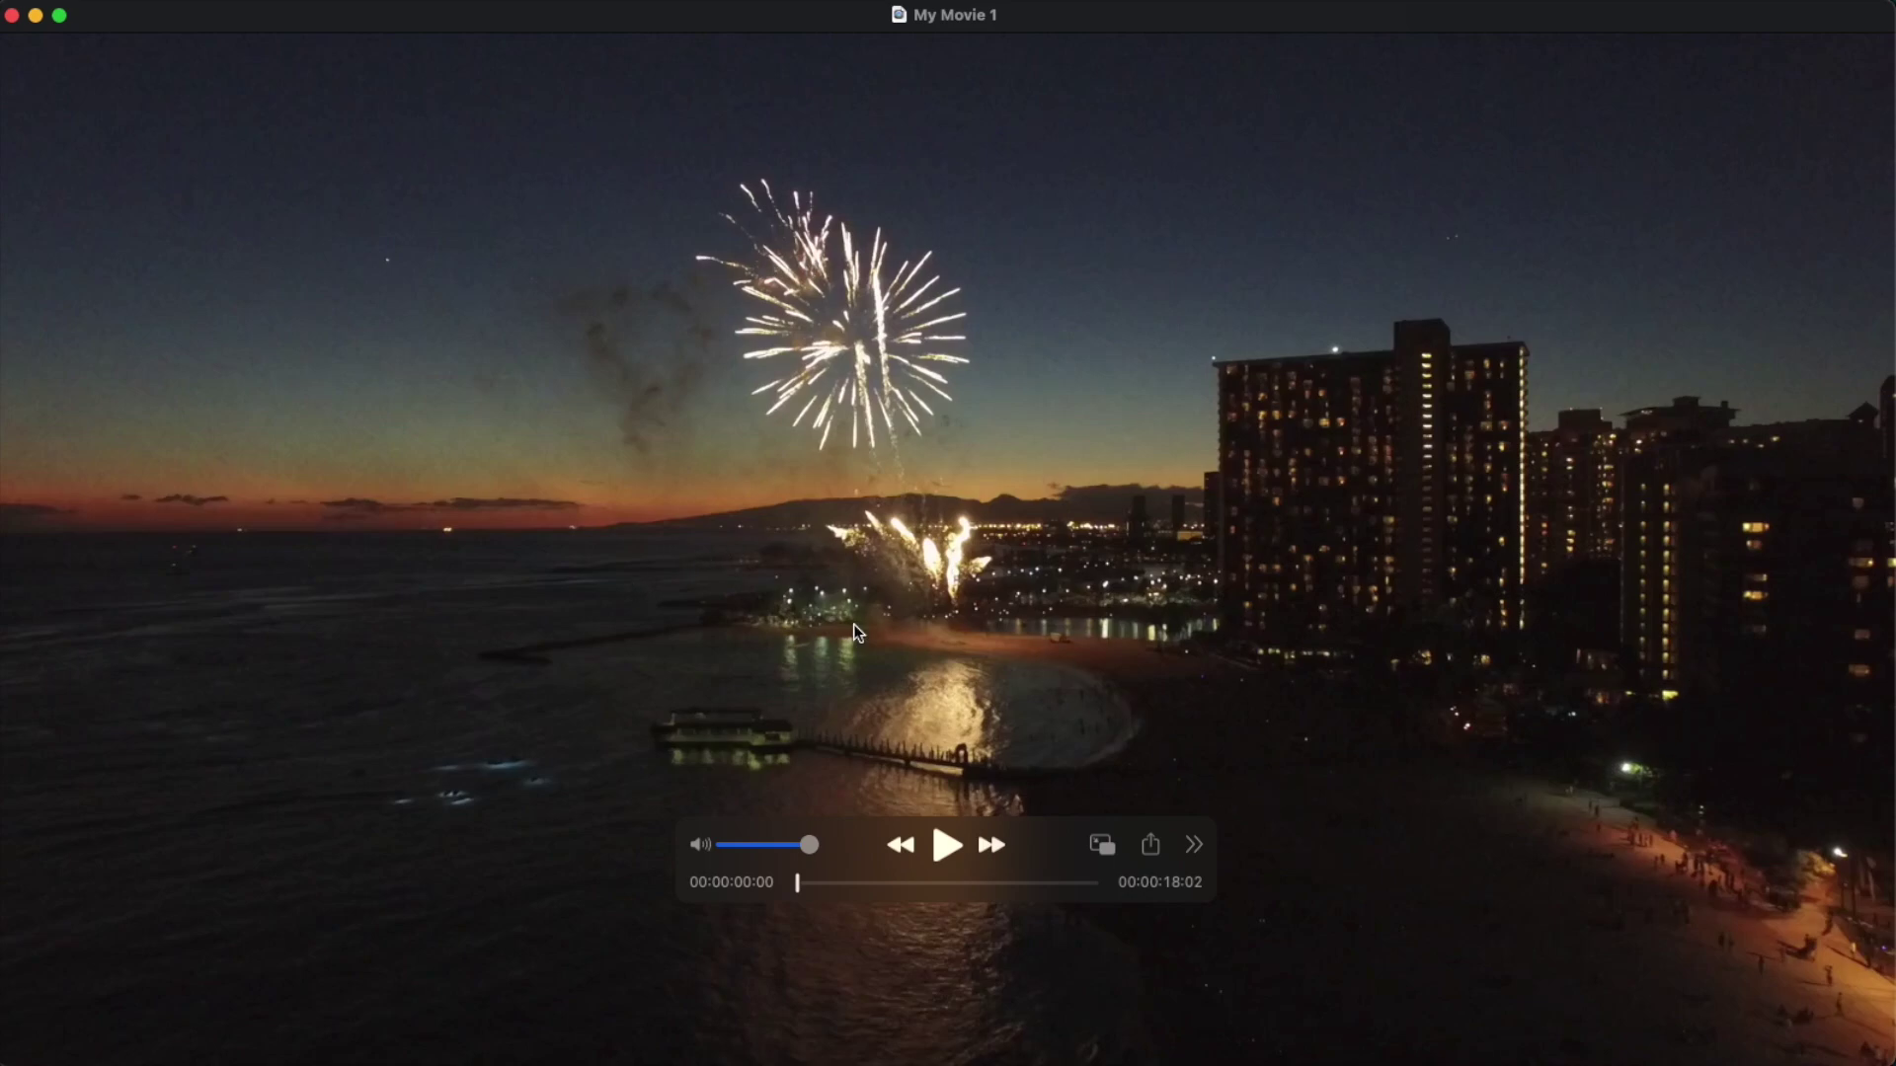
- Pause the fireworks comparison clip, rewind it to the start, and replay it to the vHQ 2X UPSCALE section
click(945, 847)
click(811, 885)
drag(812, 889, 797, 891)
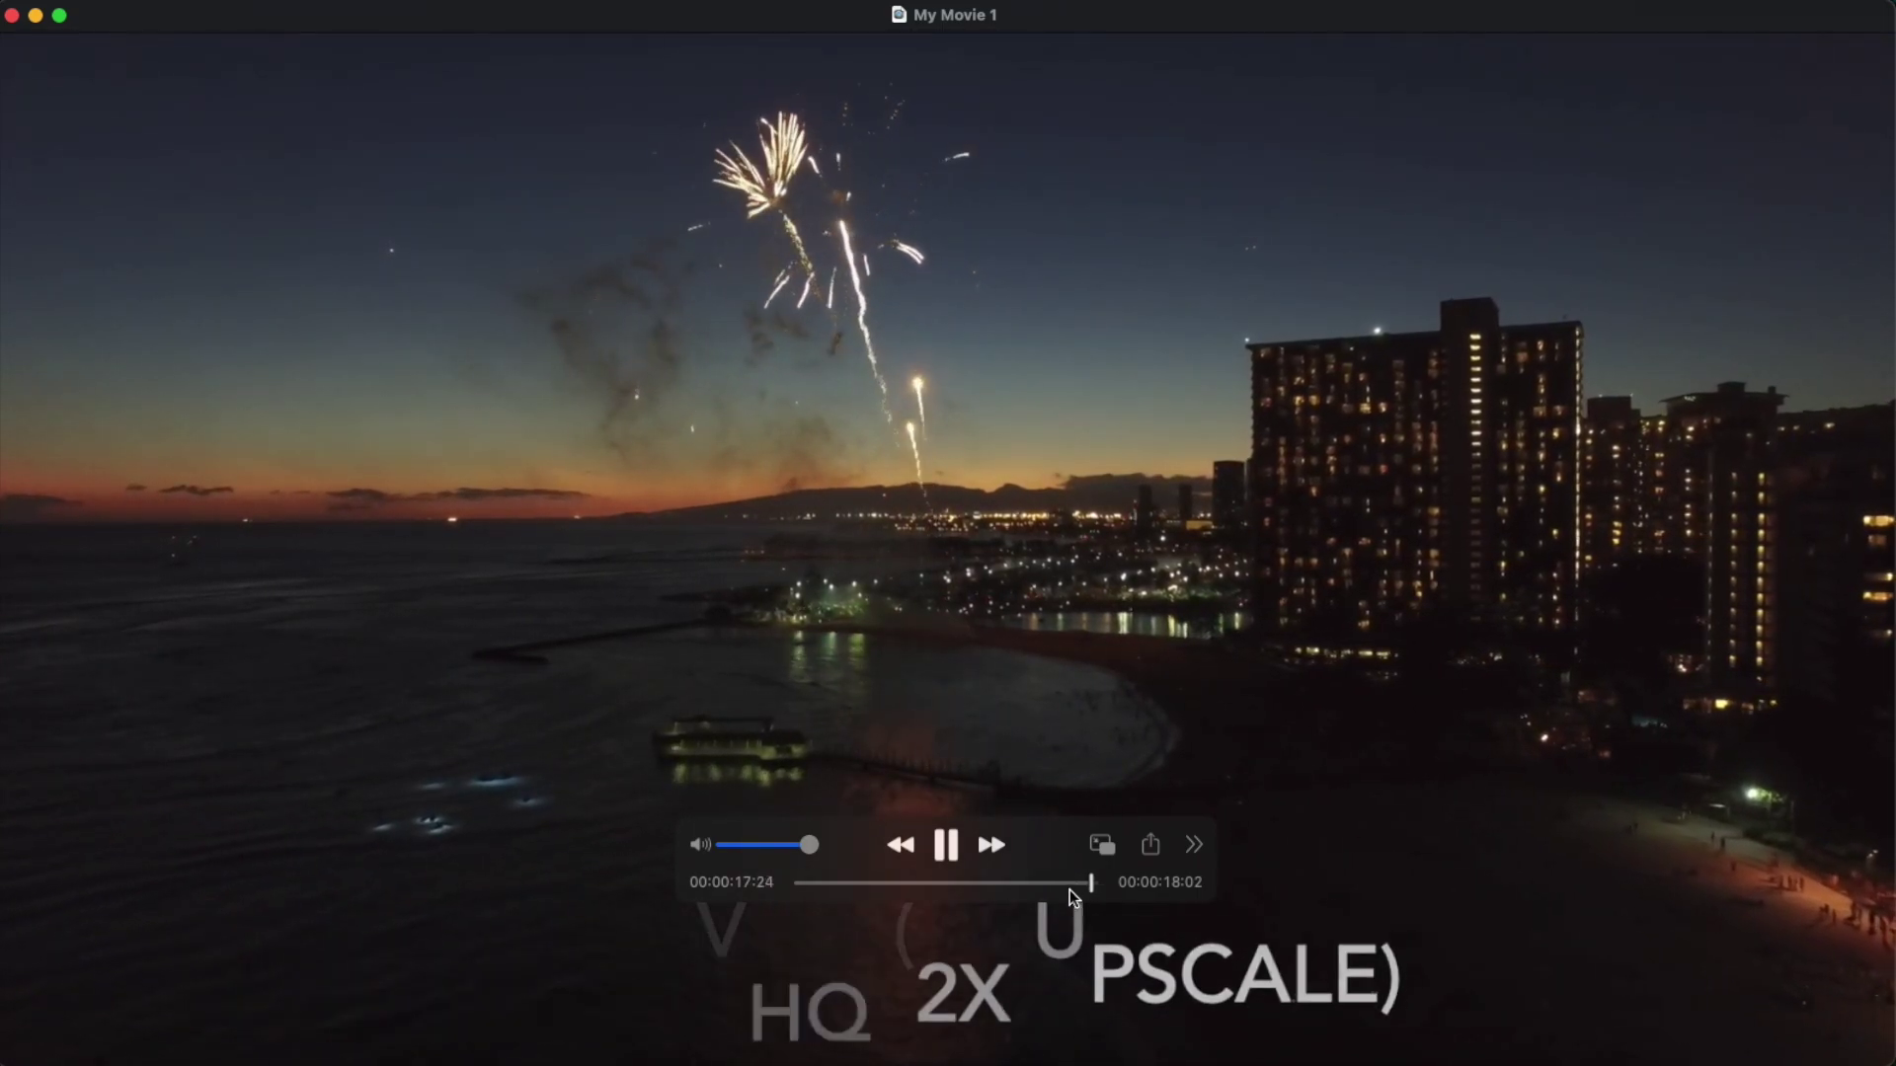
drag(1094, 887, 854, 879)
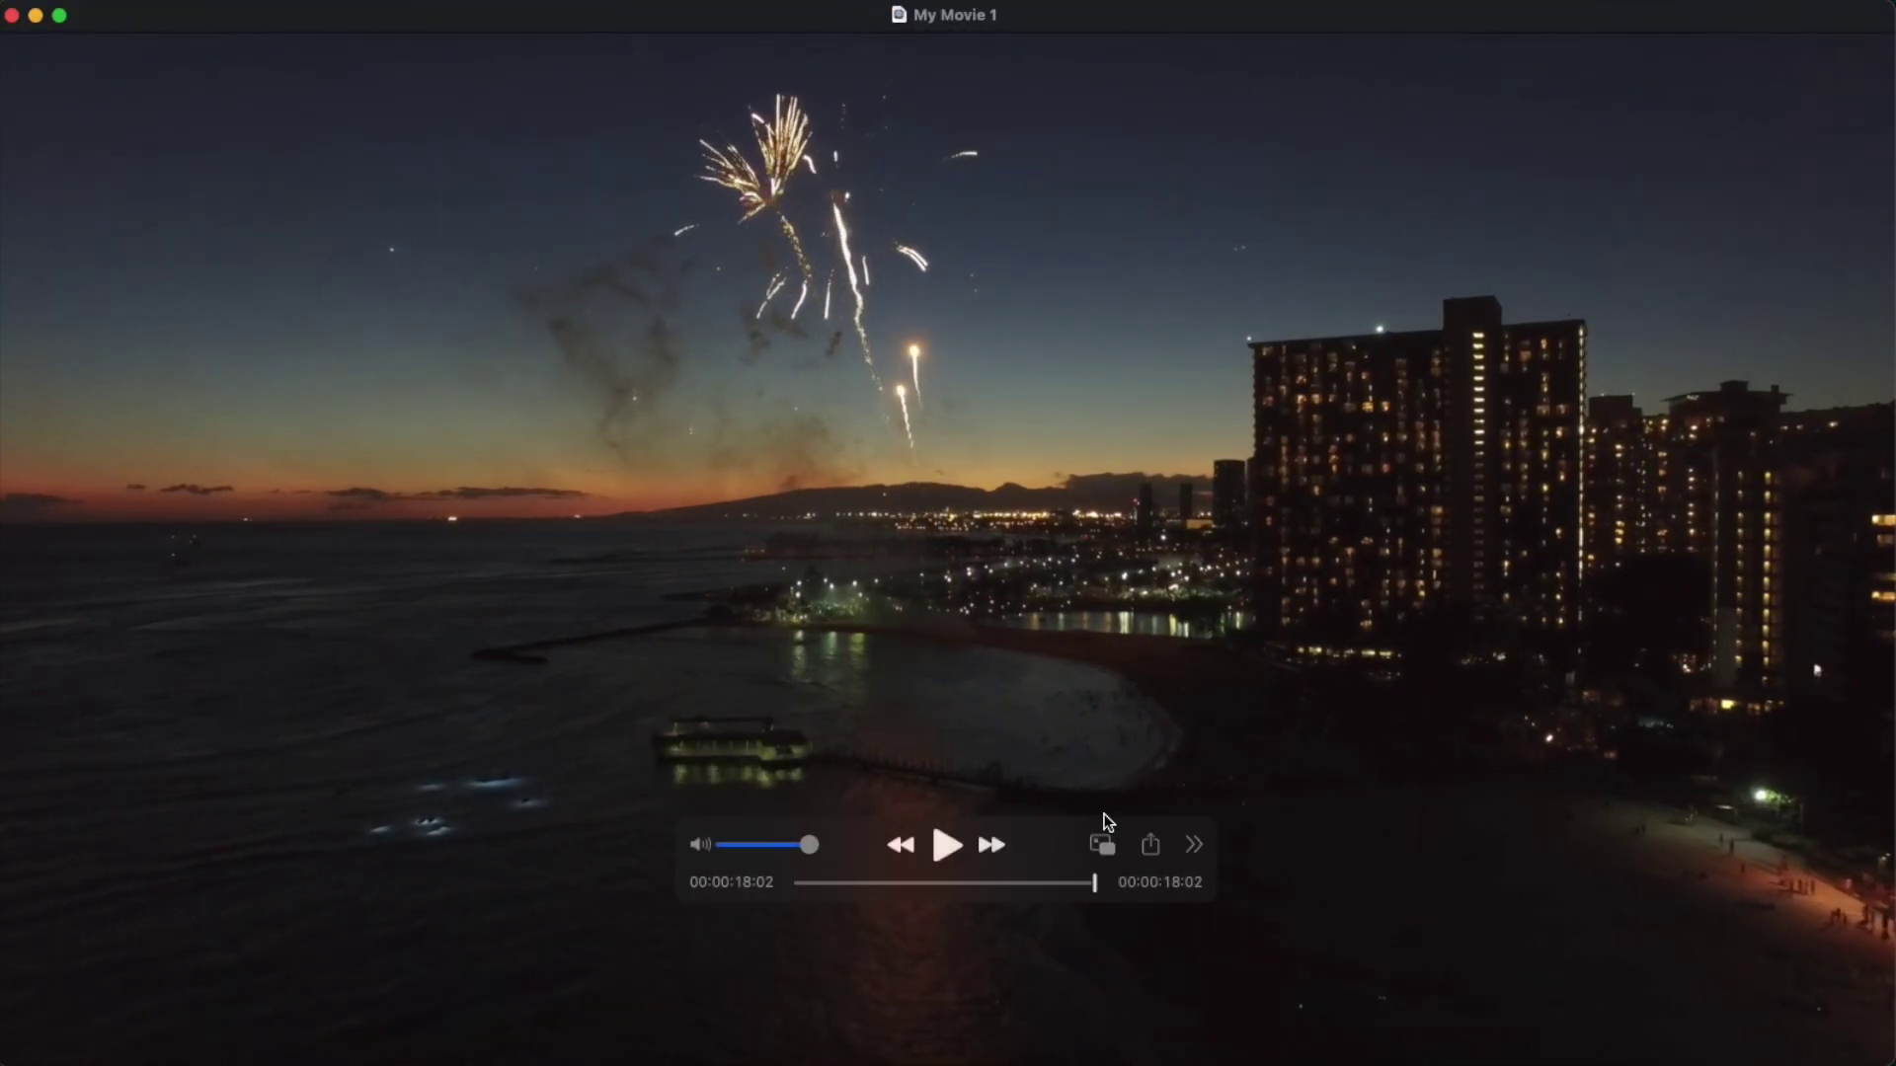
- Rewind the fireworks comparison clip to 00:00 to watch it again
drag(1092, 899, 765, 884)
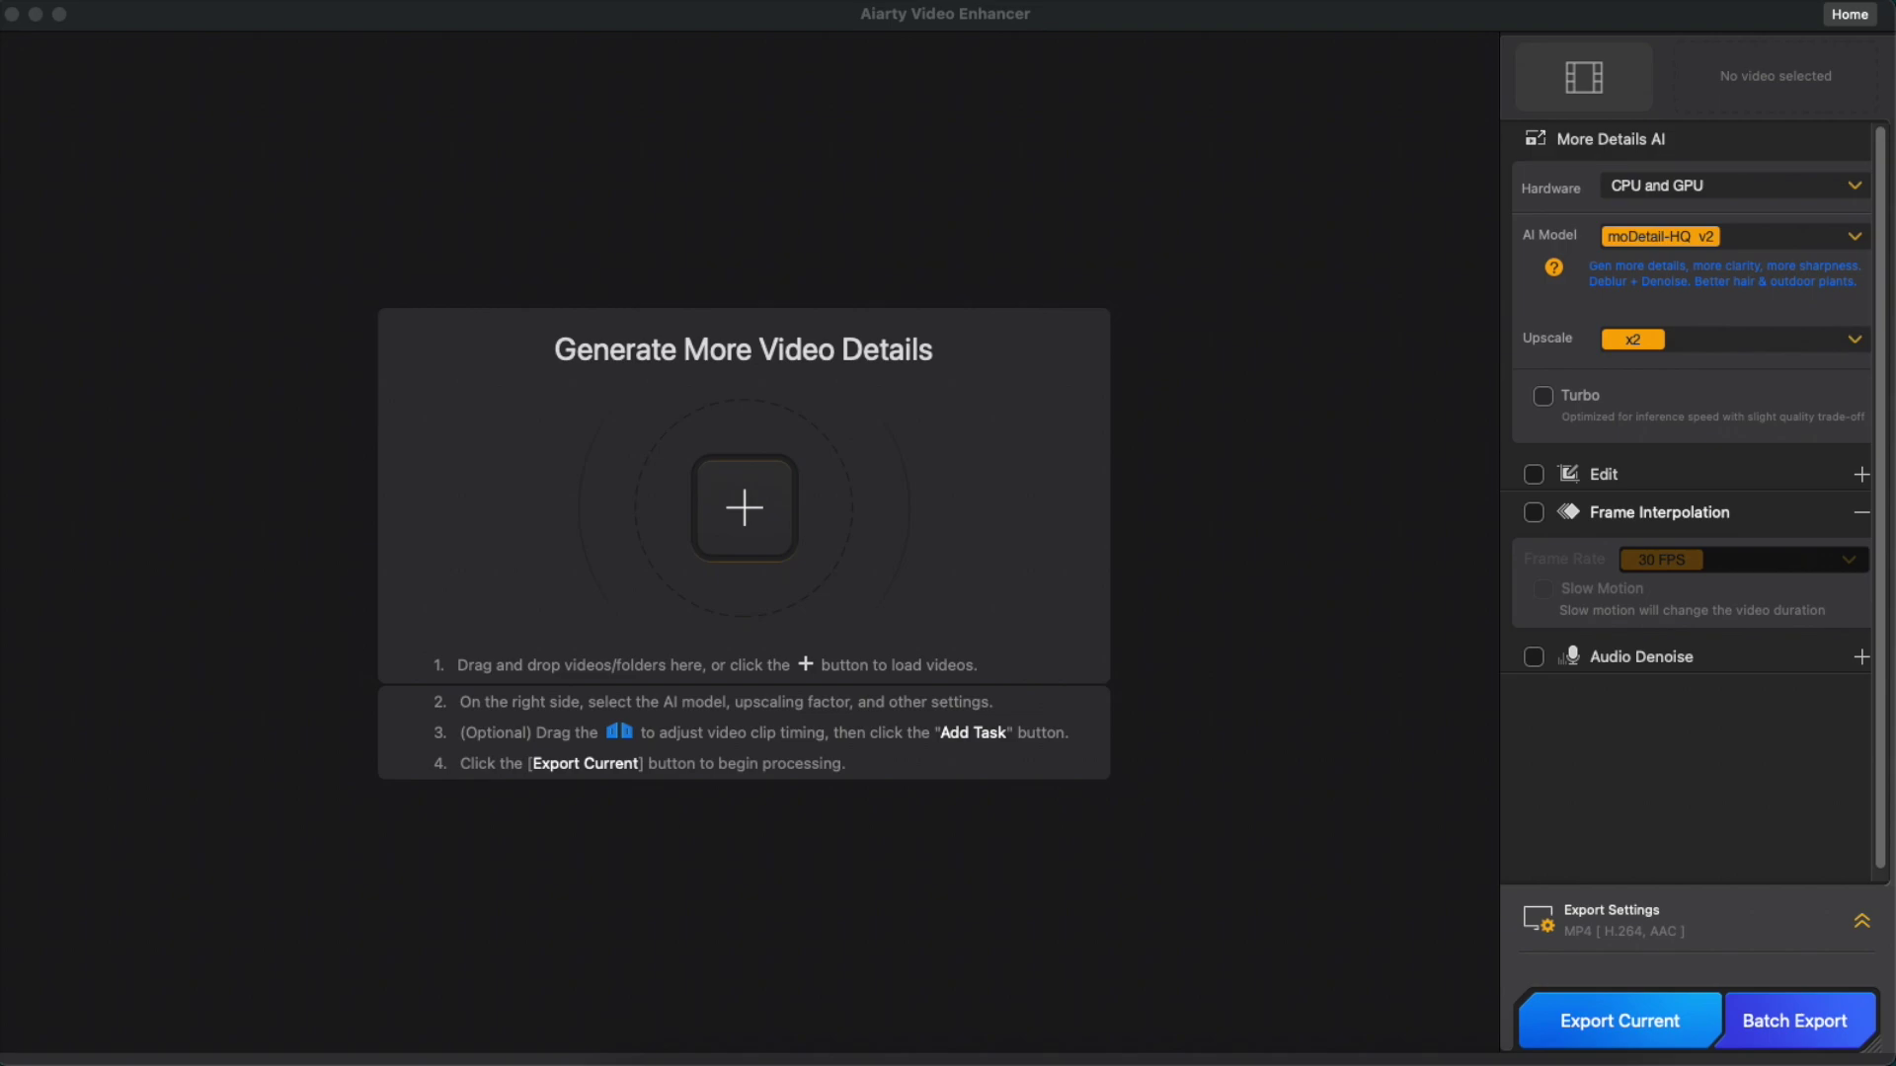
- Load throw.mov into Aiarty Video Enhancer for 1920×1080 to 3840×2160 enhancement
drag(93, 523, 791, 464)
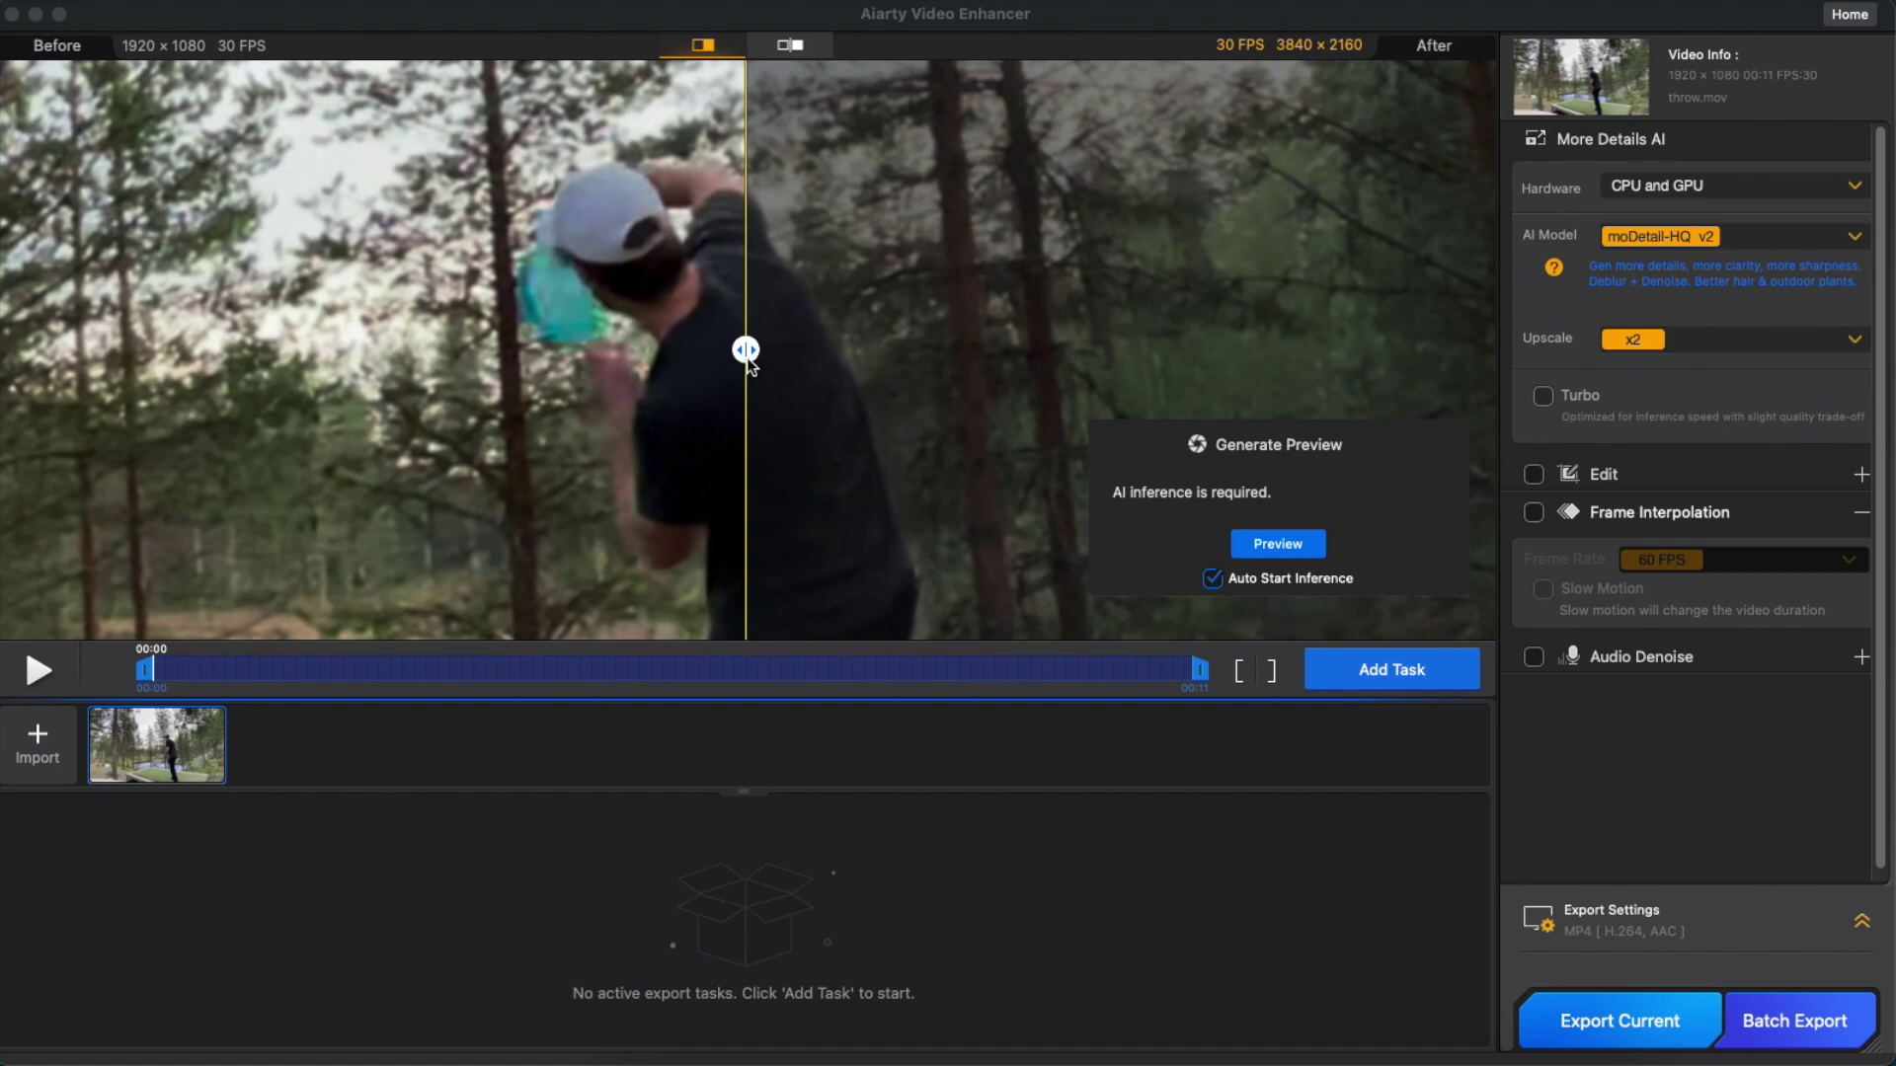
click(688, 340)
- Slide the before/after split across the throw frame to compare, then bring up the AI model list
drag(746, 351, 676, 353)
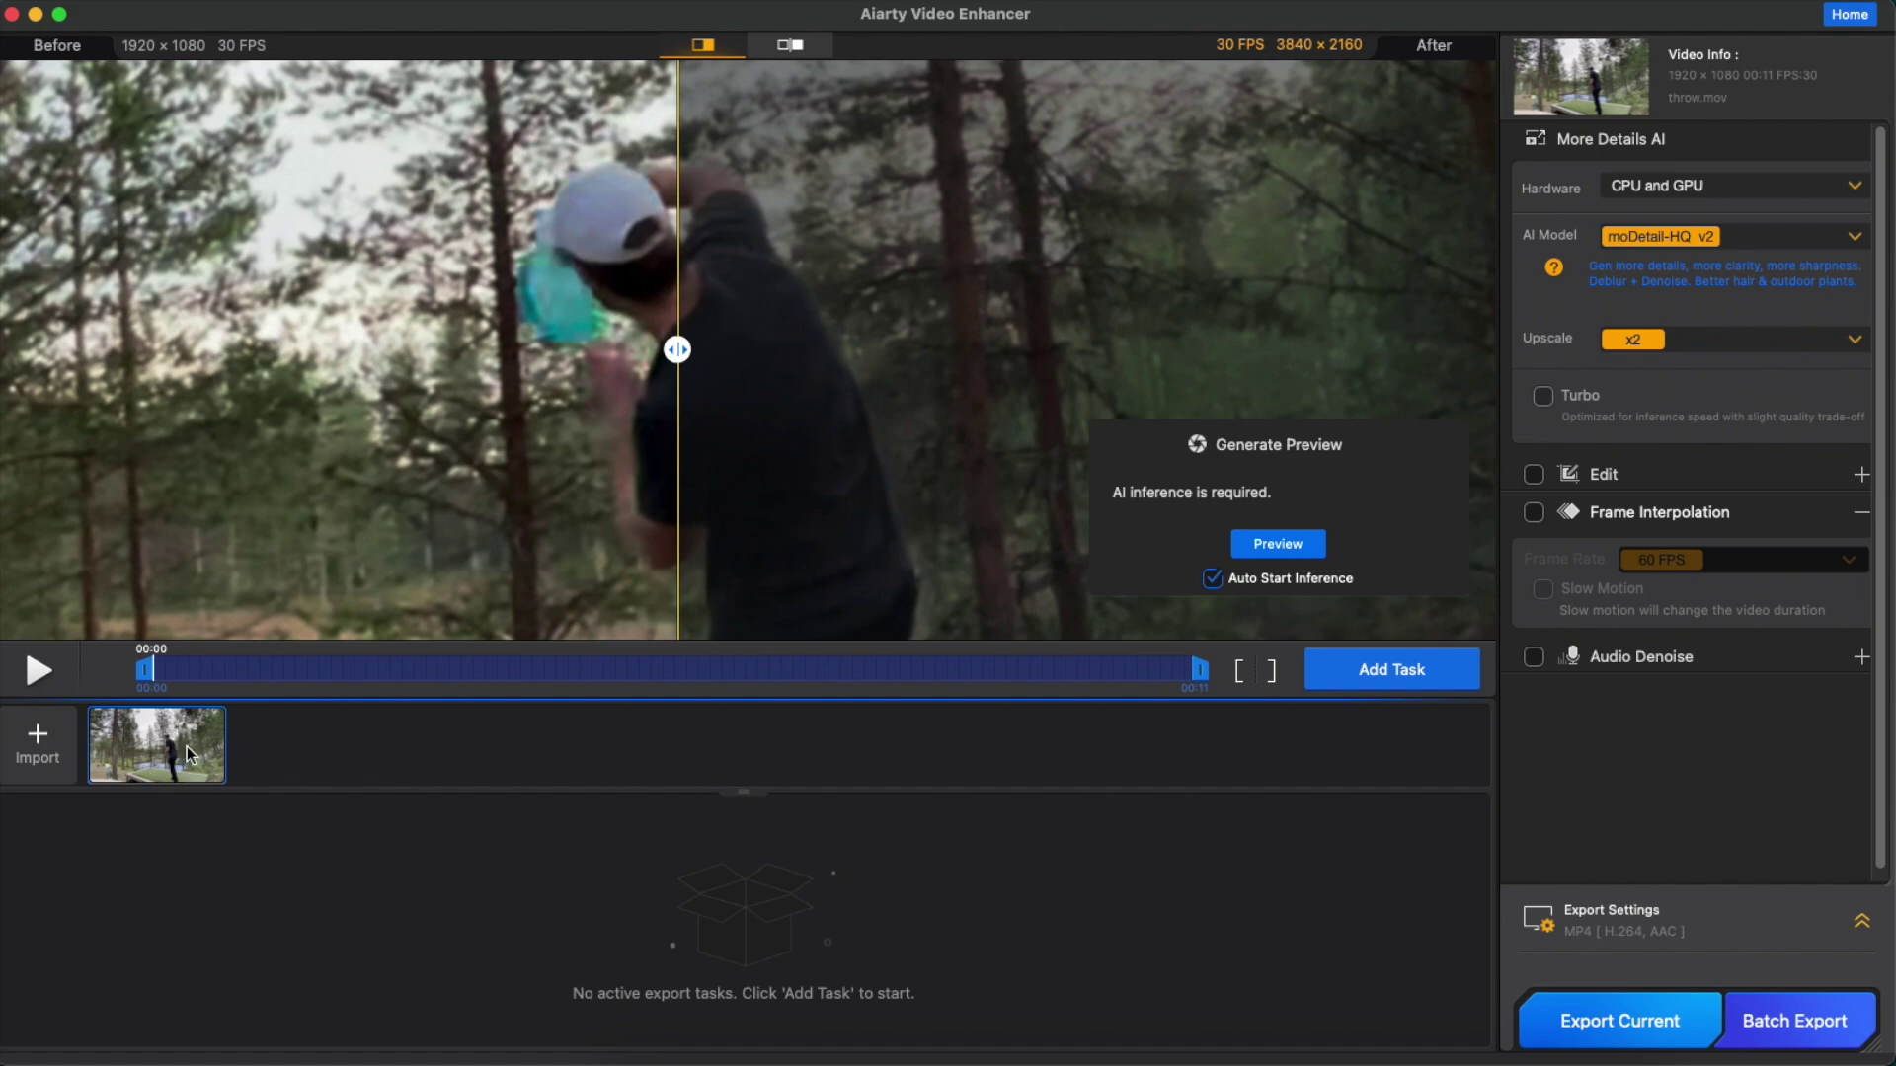
mouse_move(198, 756)
mouse_move(678, 350)
mouse_down()
mouse_move(597, 352)
mouse_move(639, 345)
mouse_up()
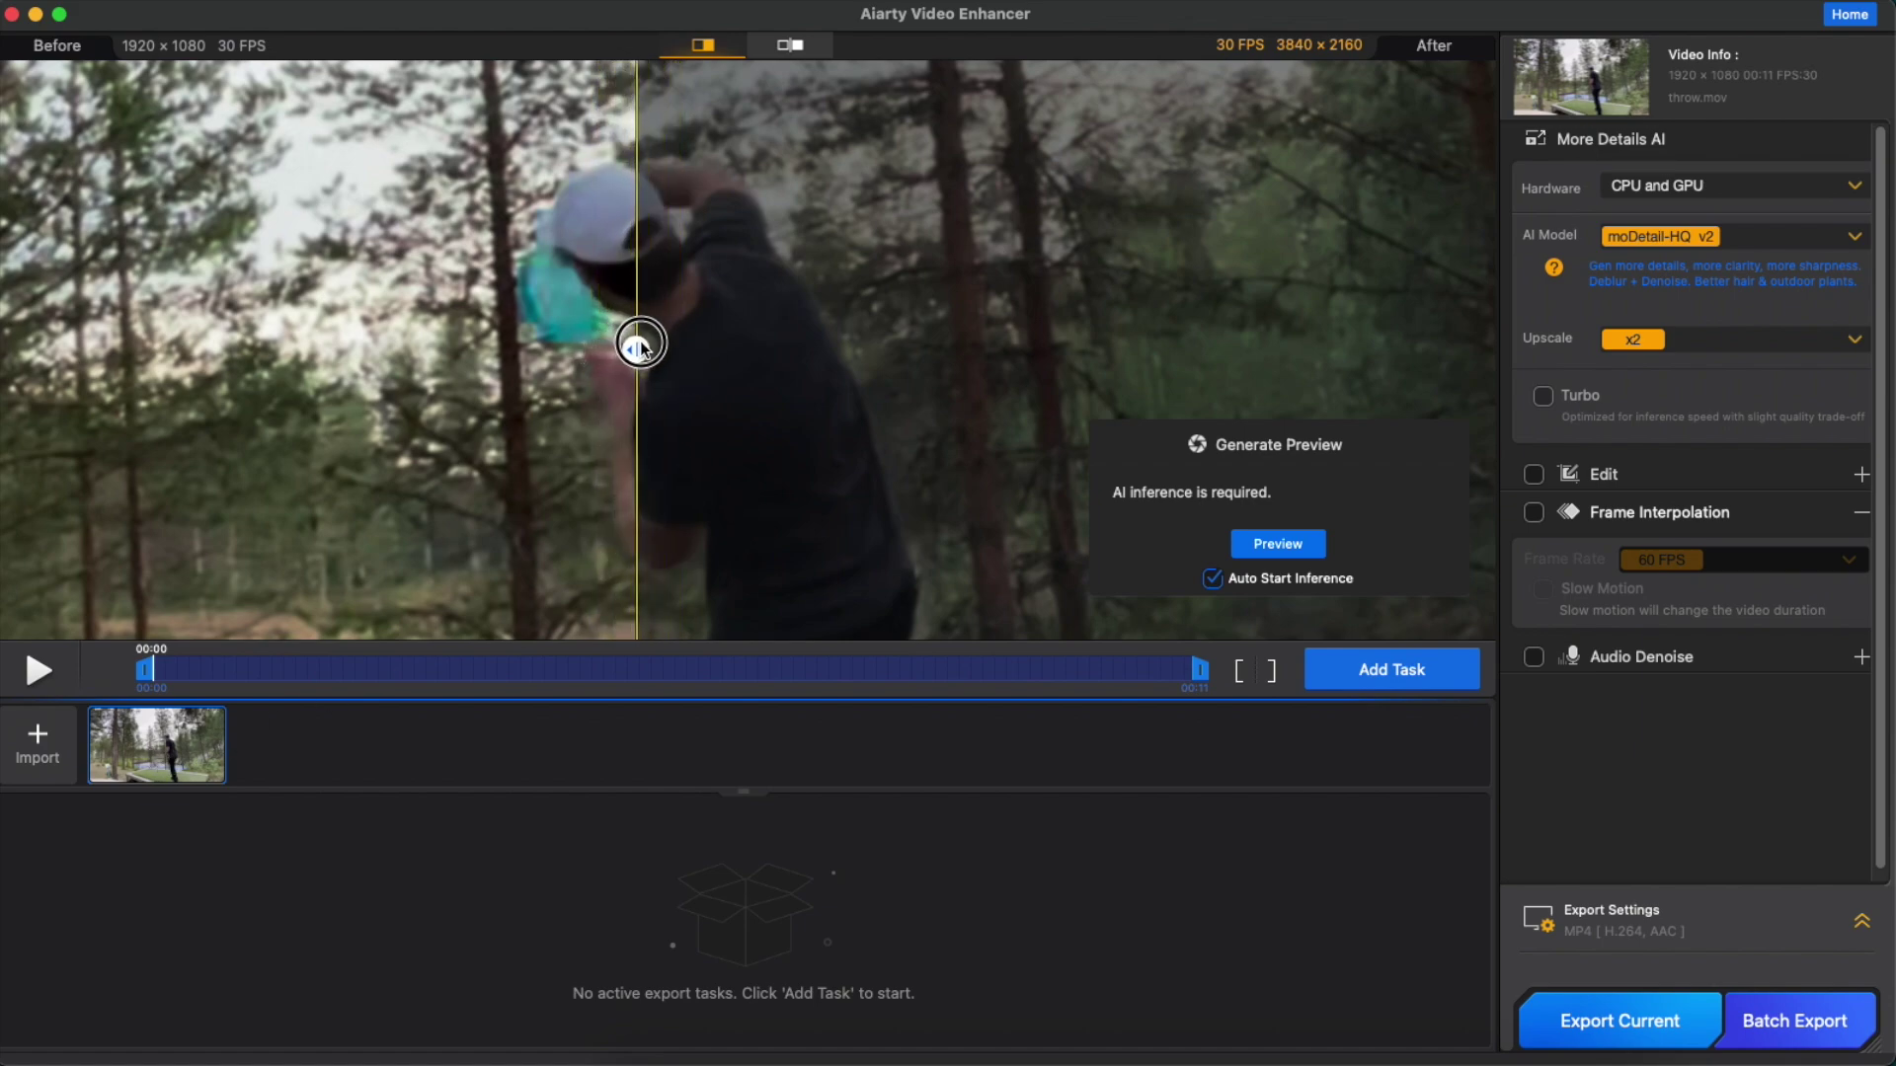
click(1726, 247)
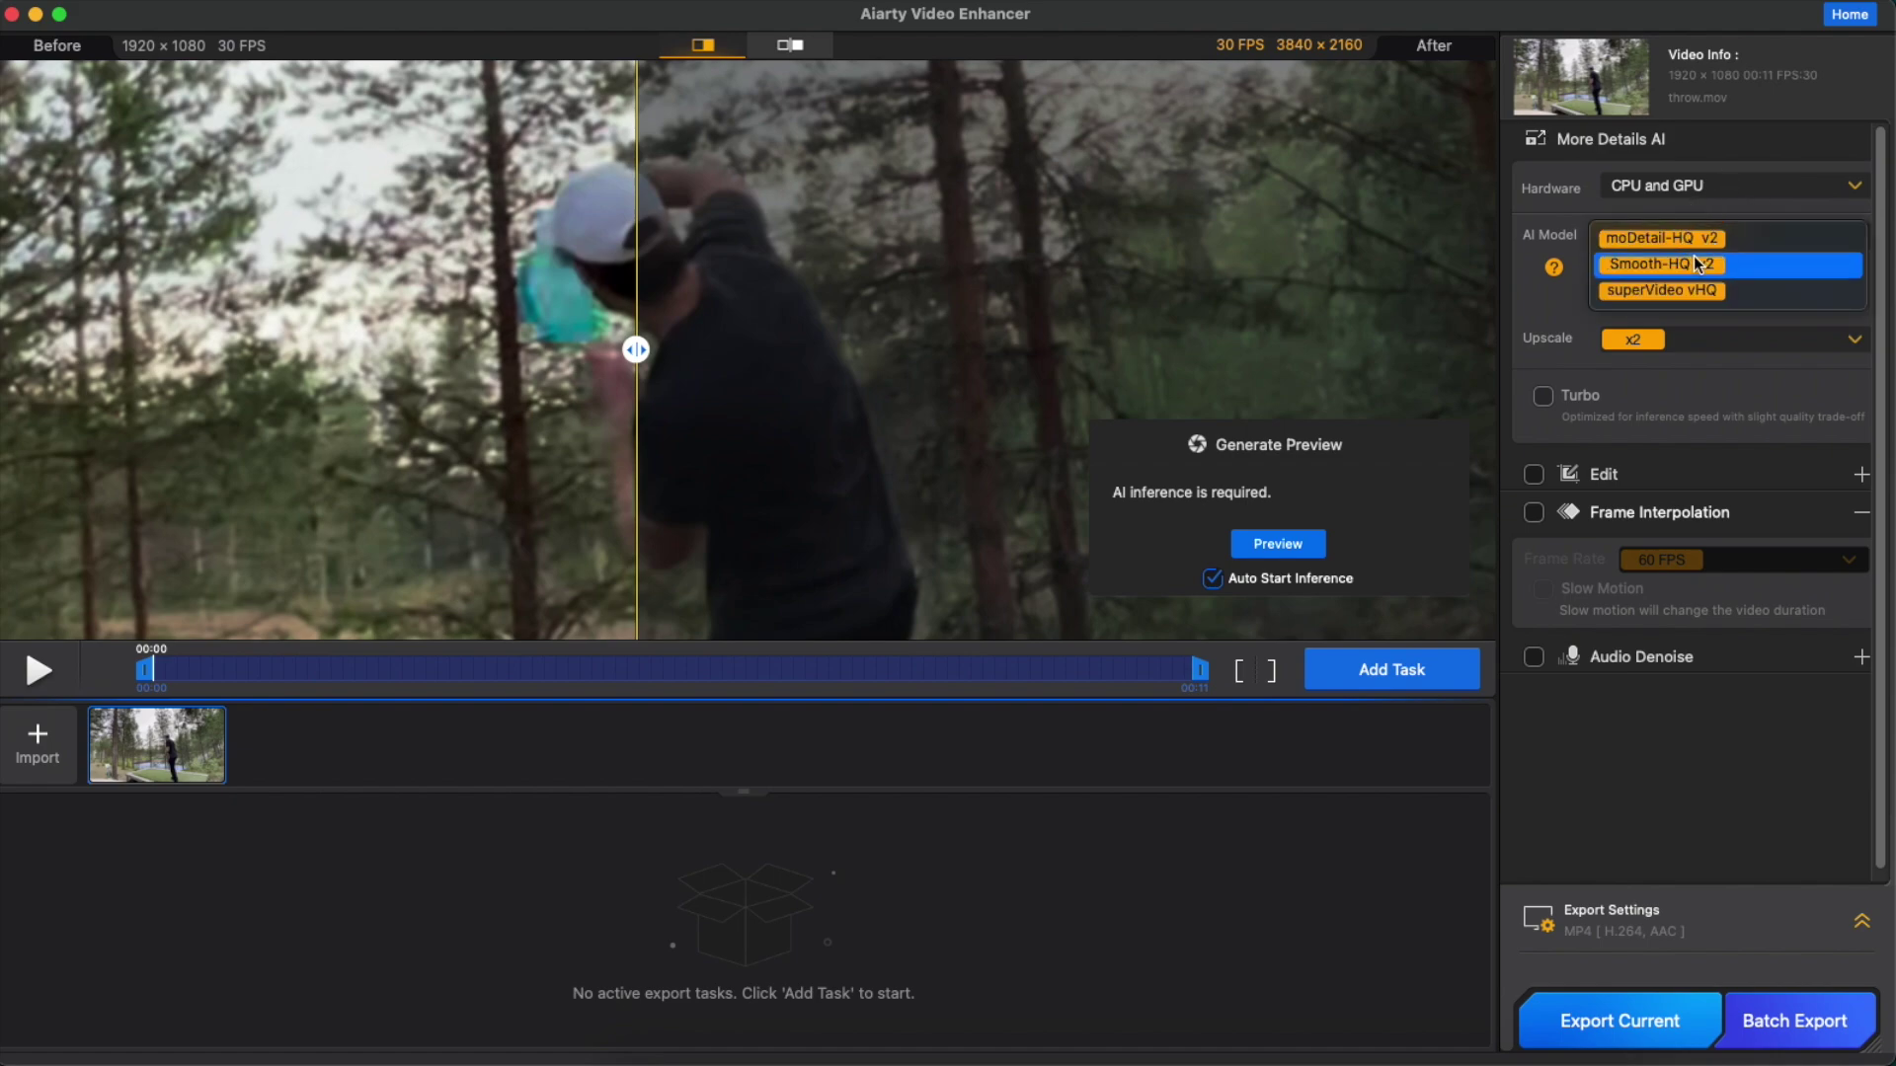
- Switch the AI model to superVideo vHQ, leaving the upscale at x2
click(1656, 292)
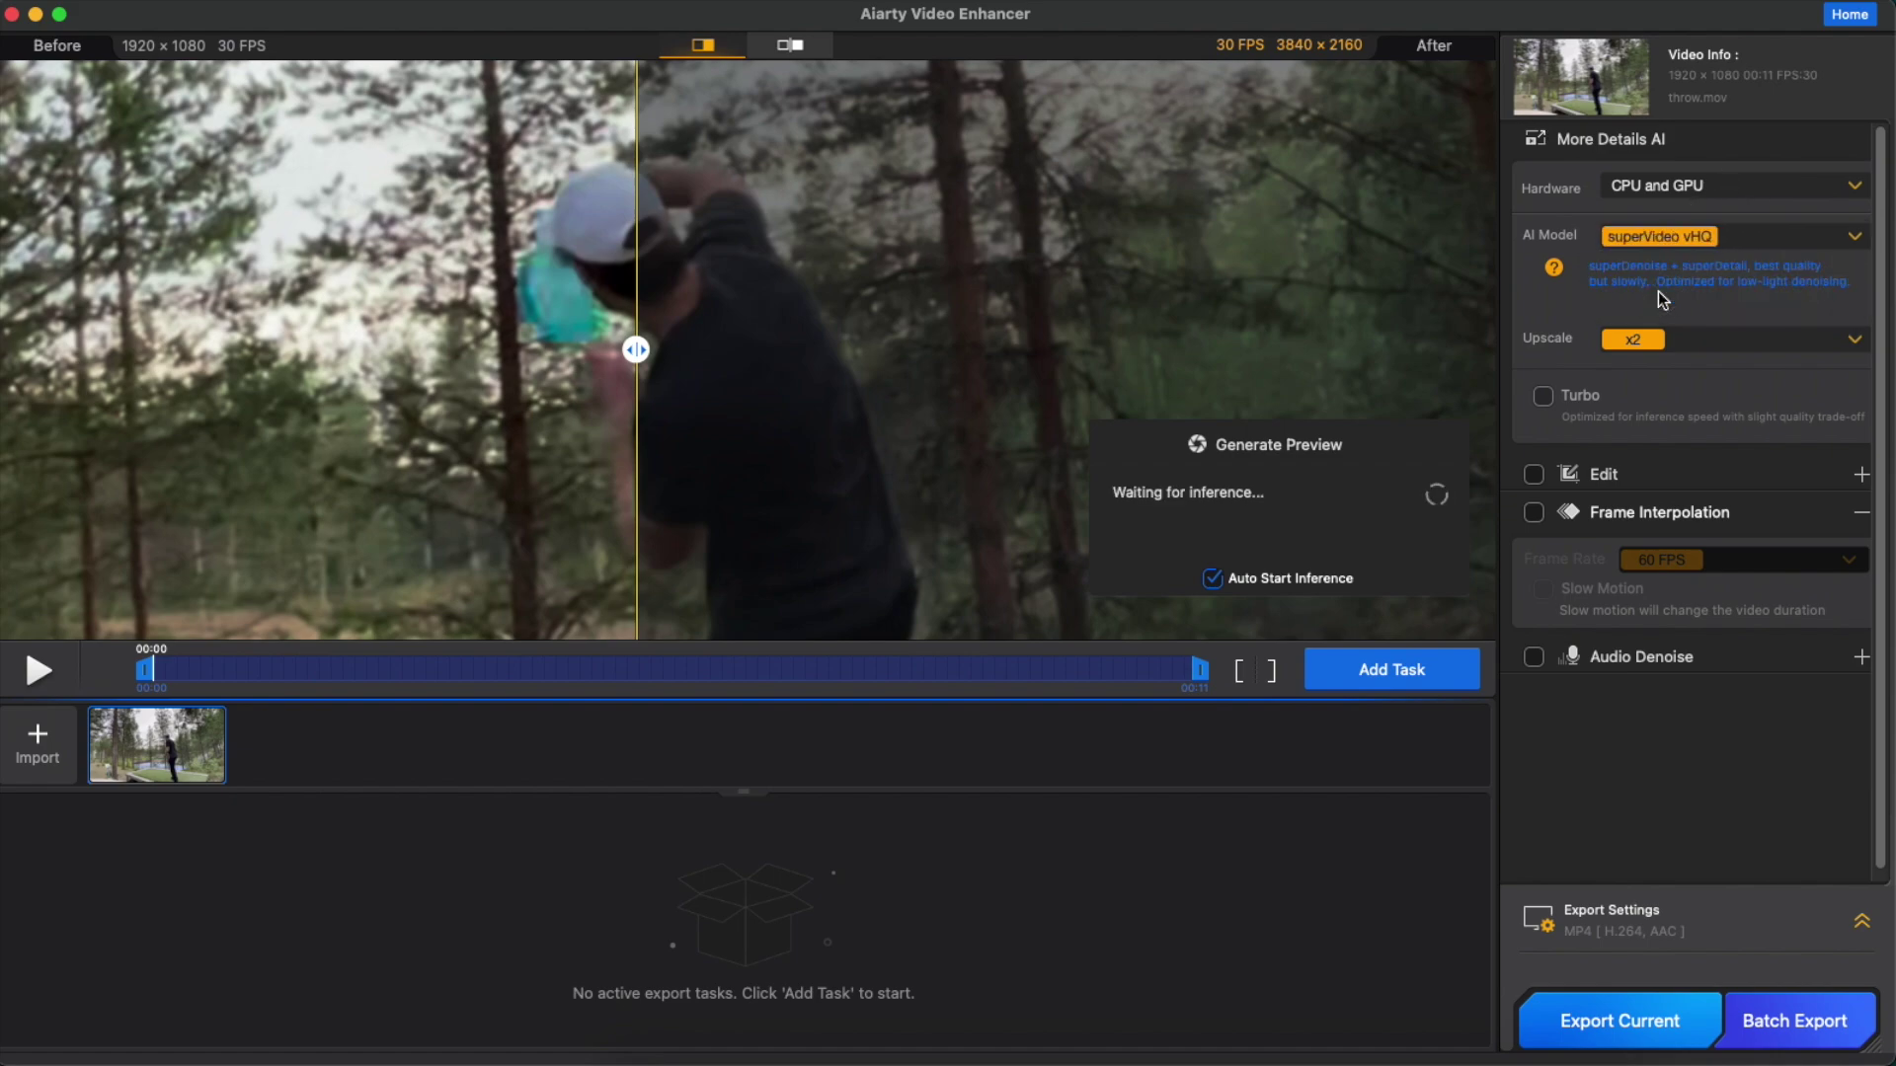
click(1684, 339)
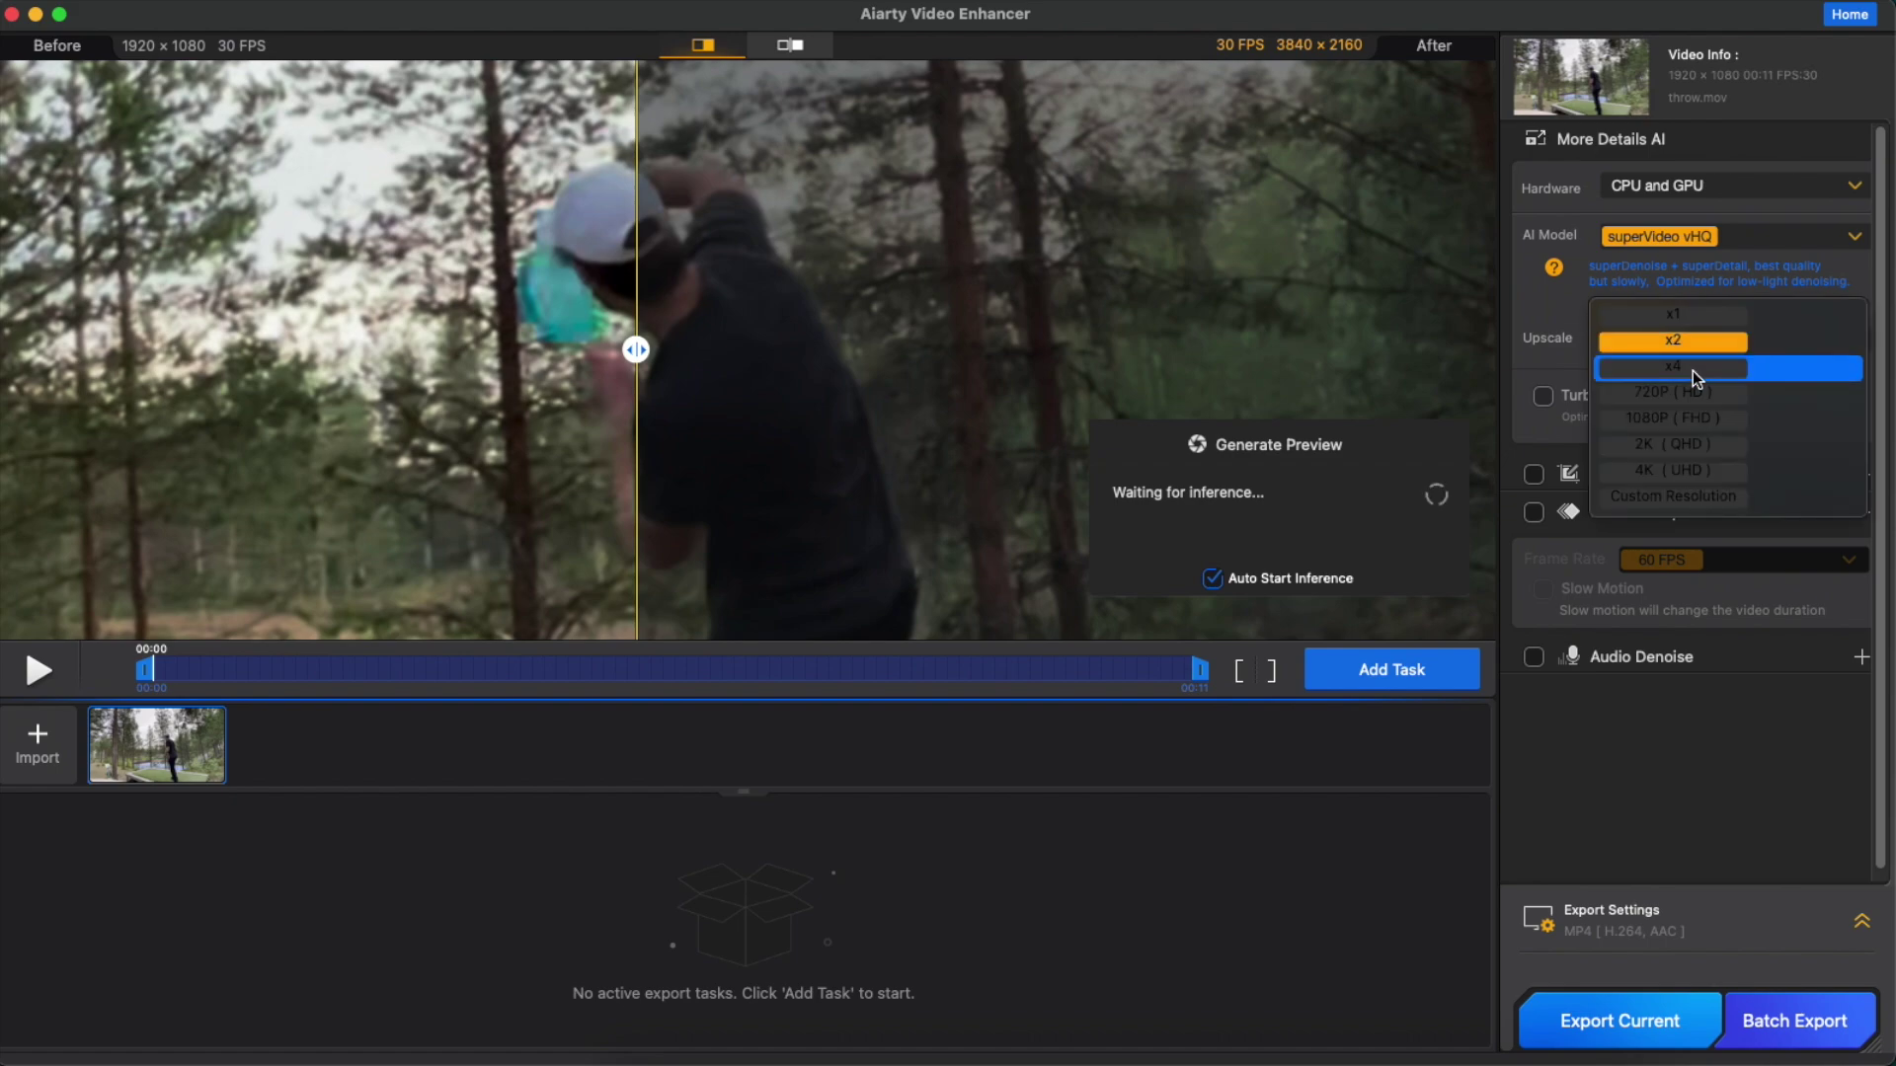
click(1688, 350)
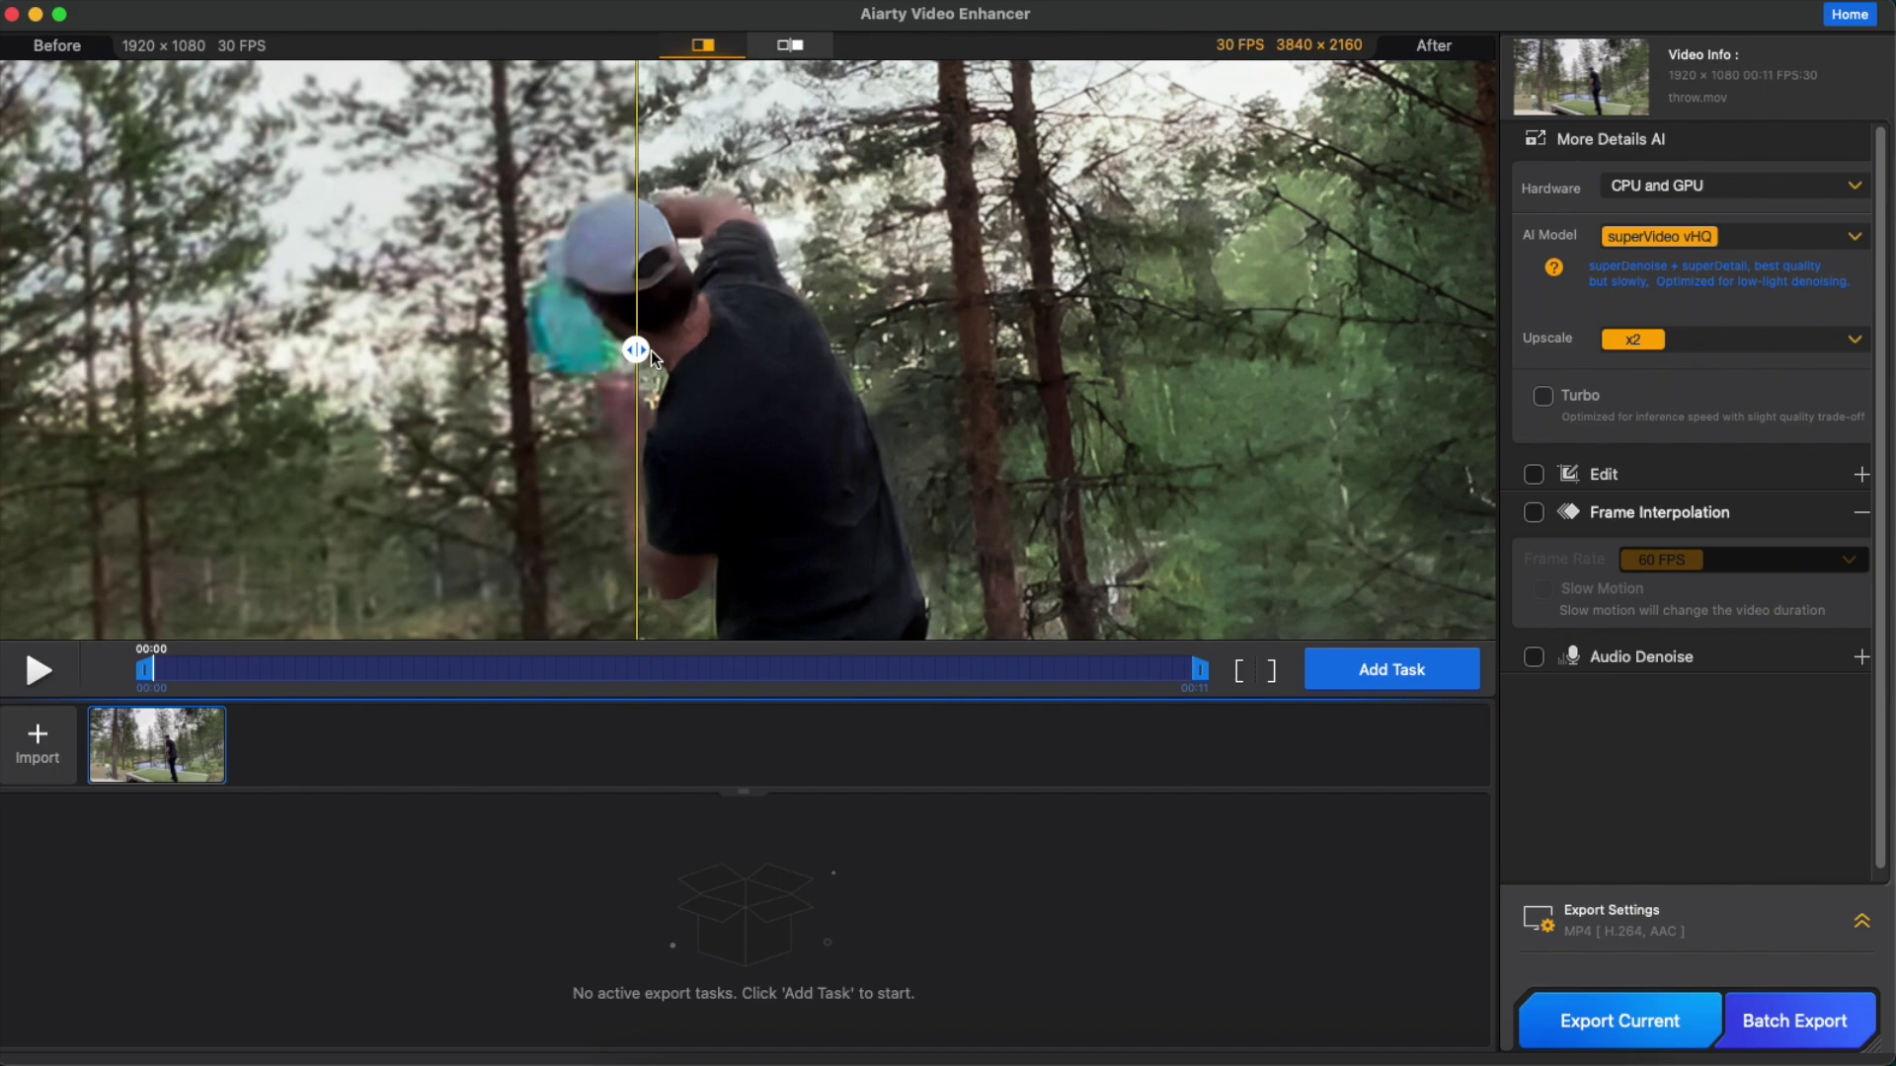
drag(637, 352, 128, 363)
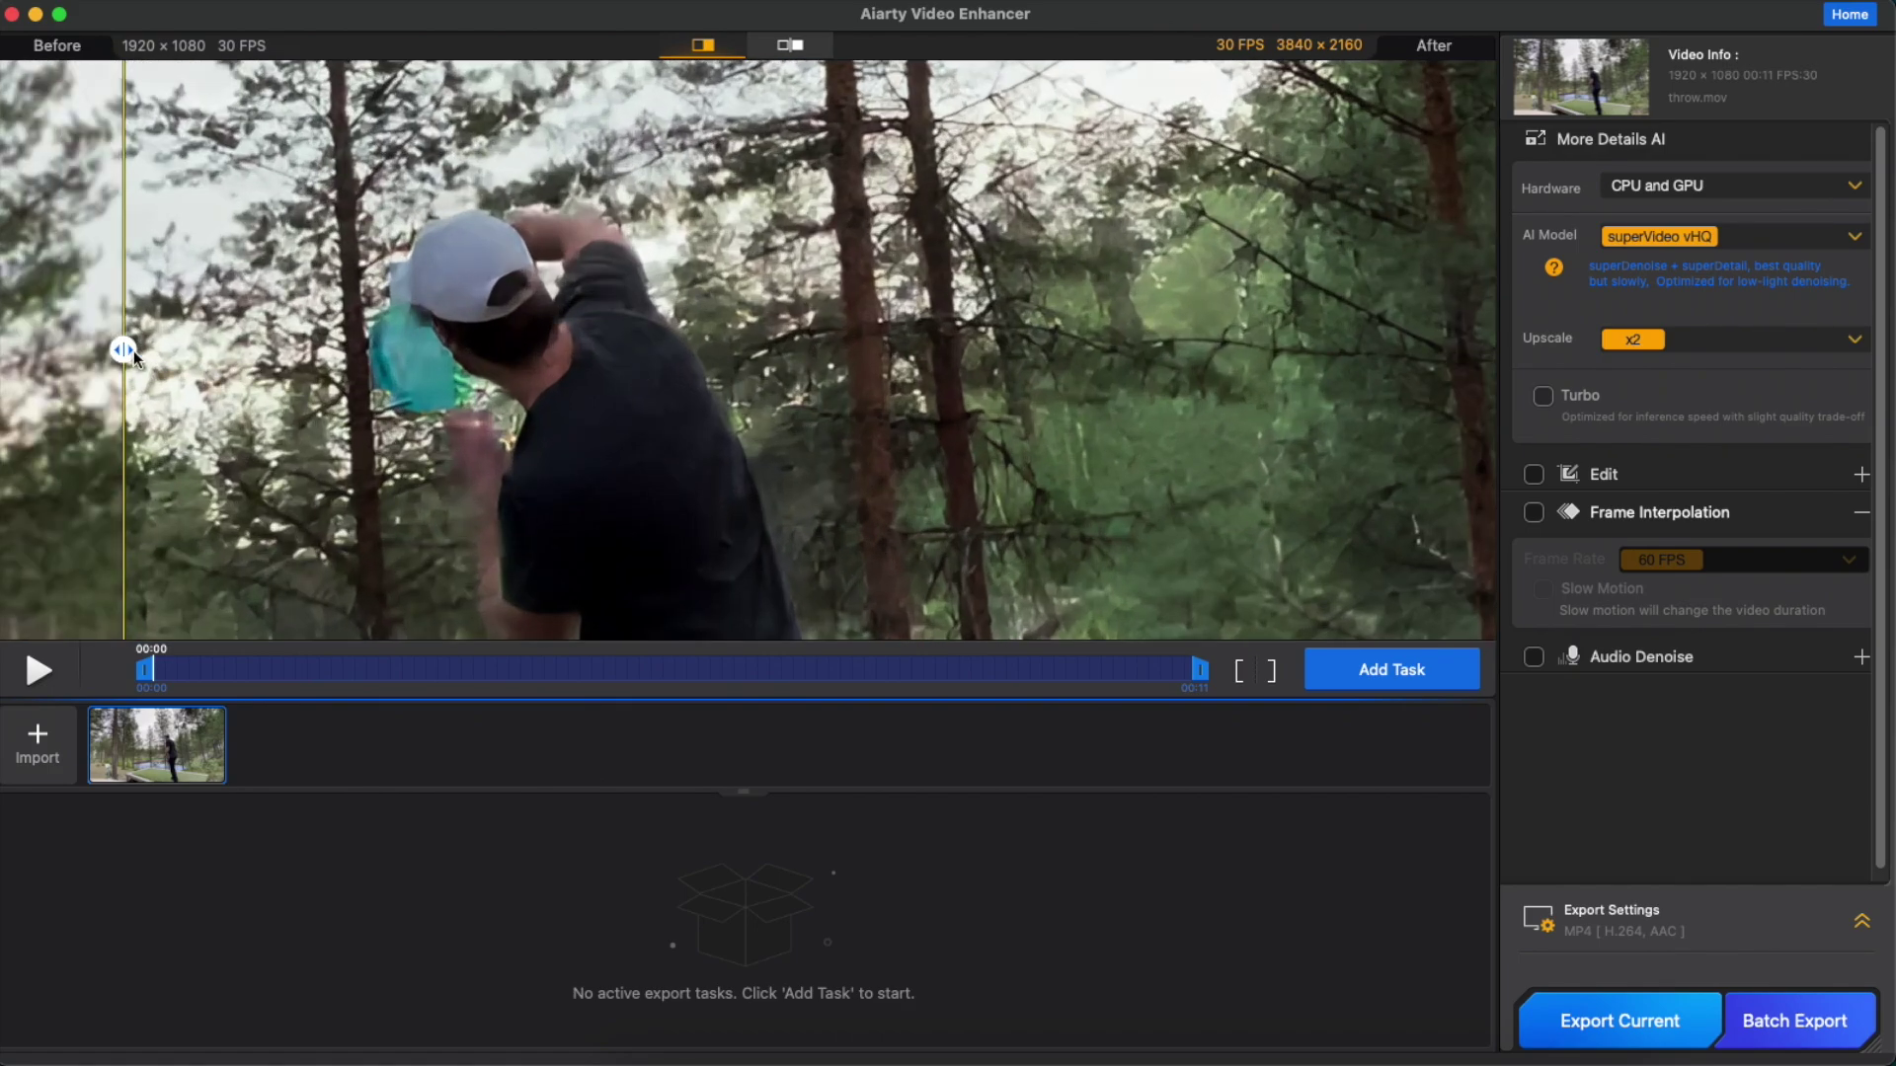
drag(135, 357, 579, 348)
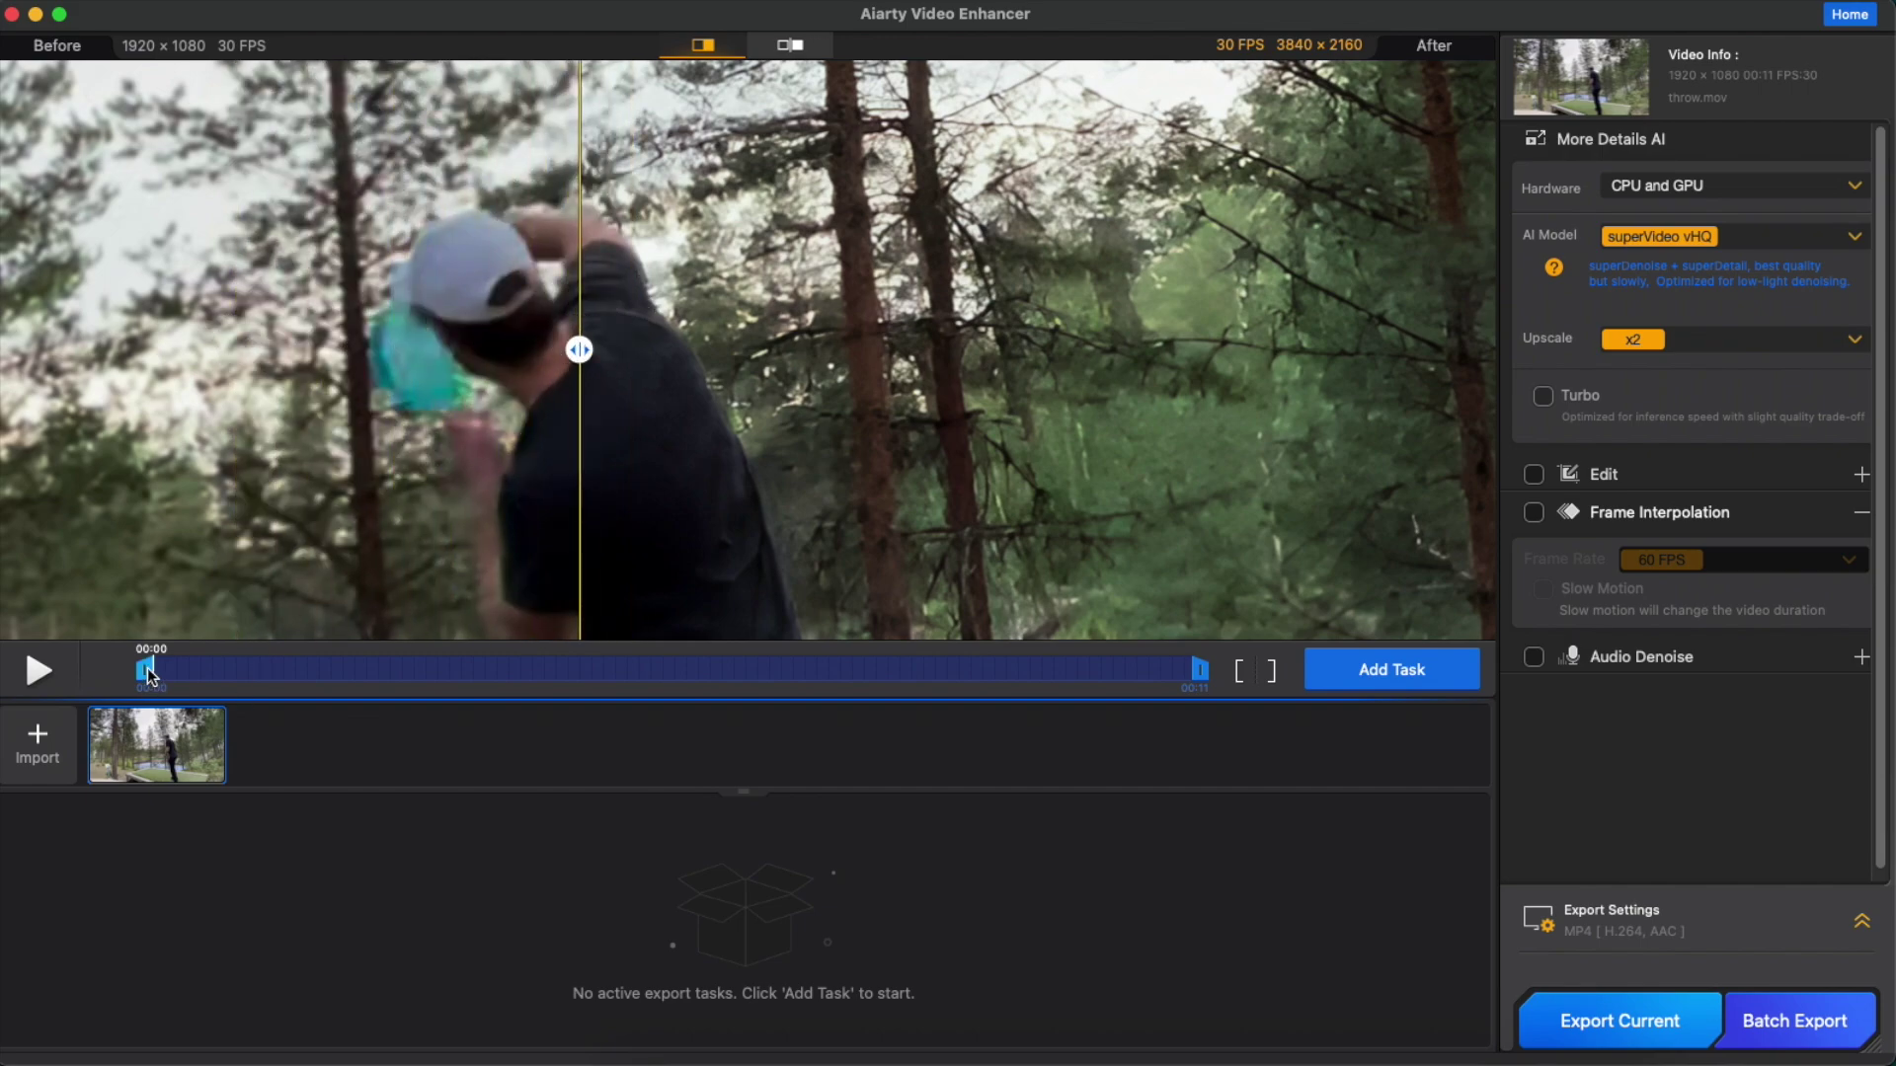
- Adjust the start and end trim handles to mark the 00:06–00:09 range of throw.mov
drag(148, 674, 489, 666)
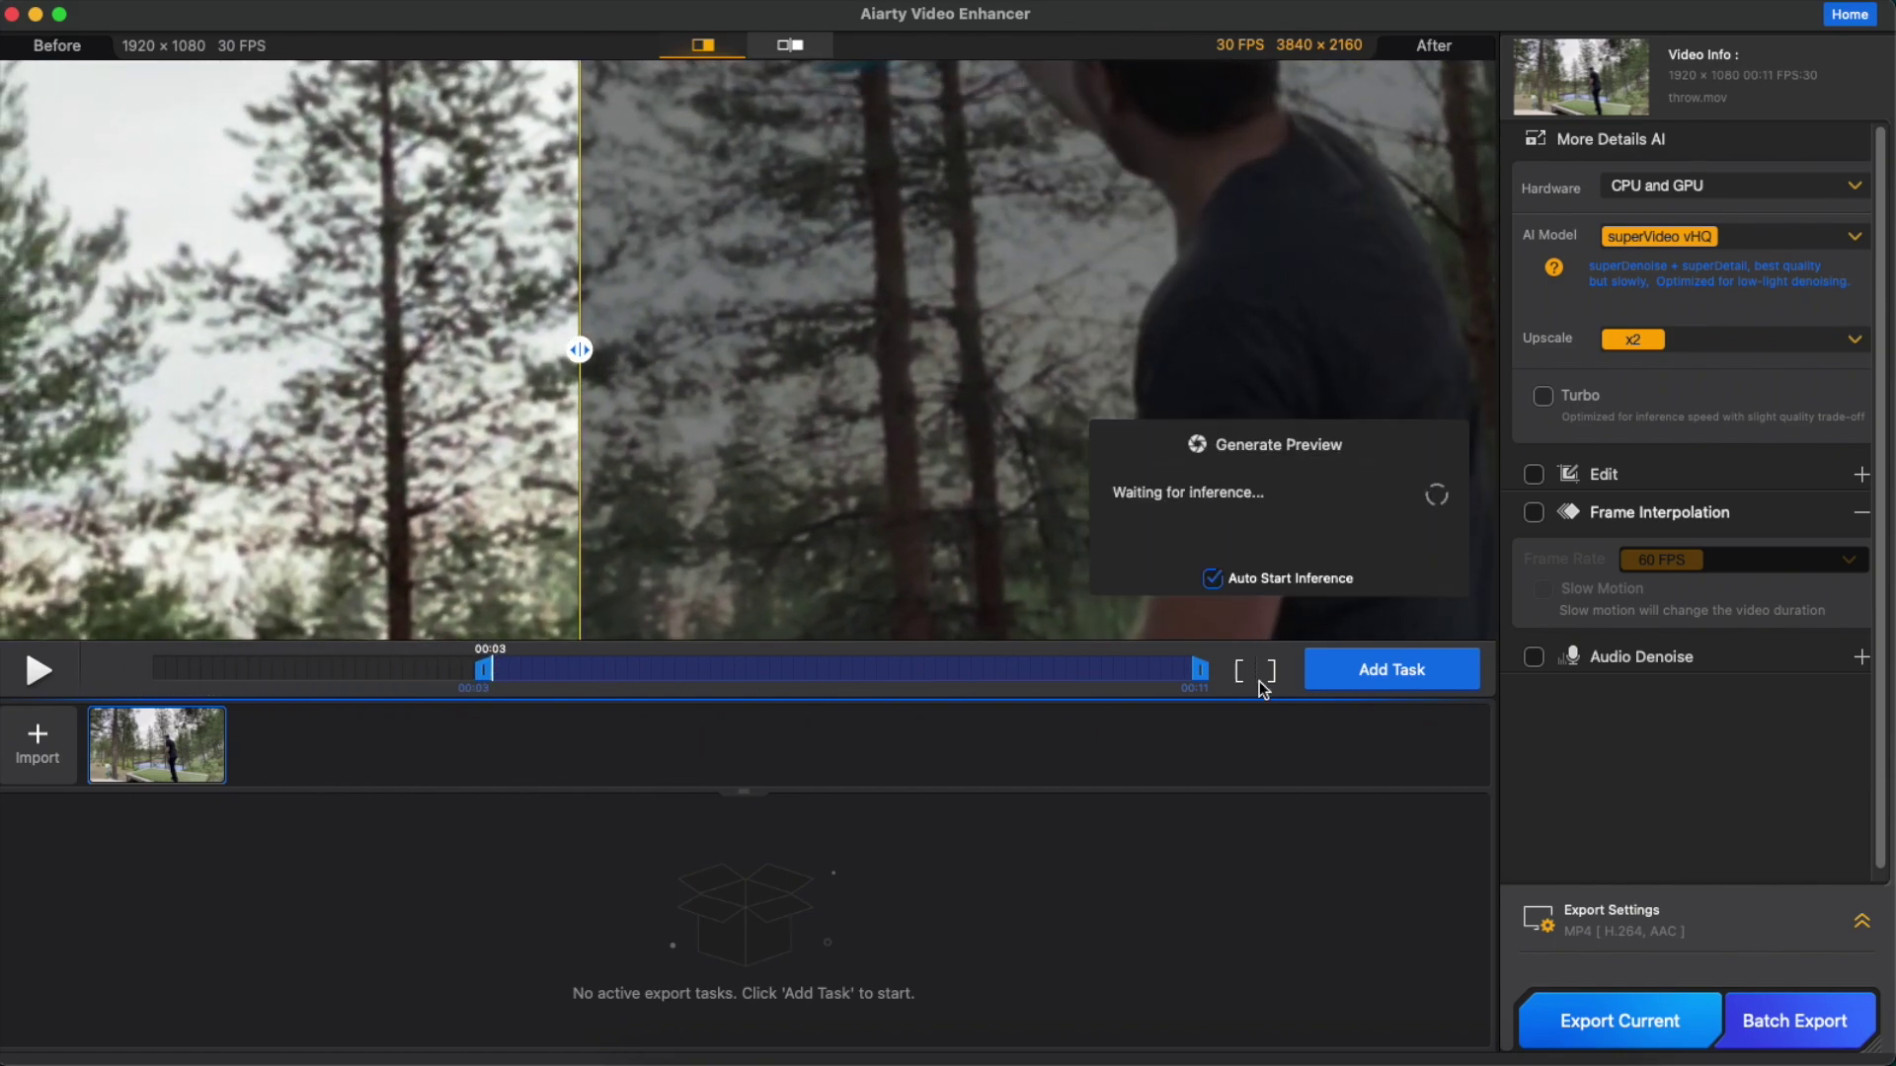
drag(1202, 677, 885, 663)
drag(483, 671, 675, 675)
drag(884, 671, 1008, 665)
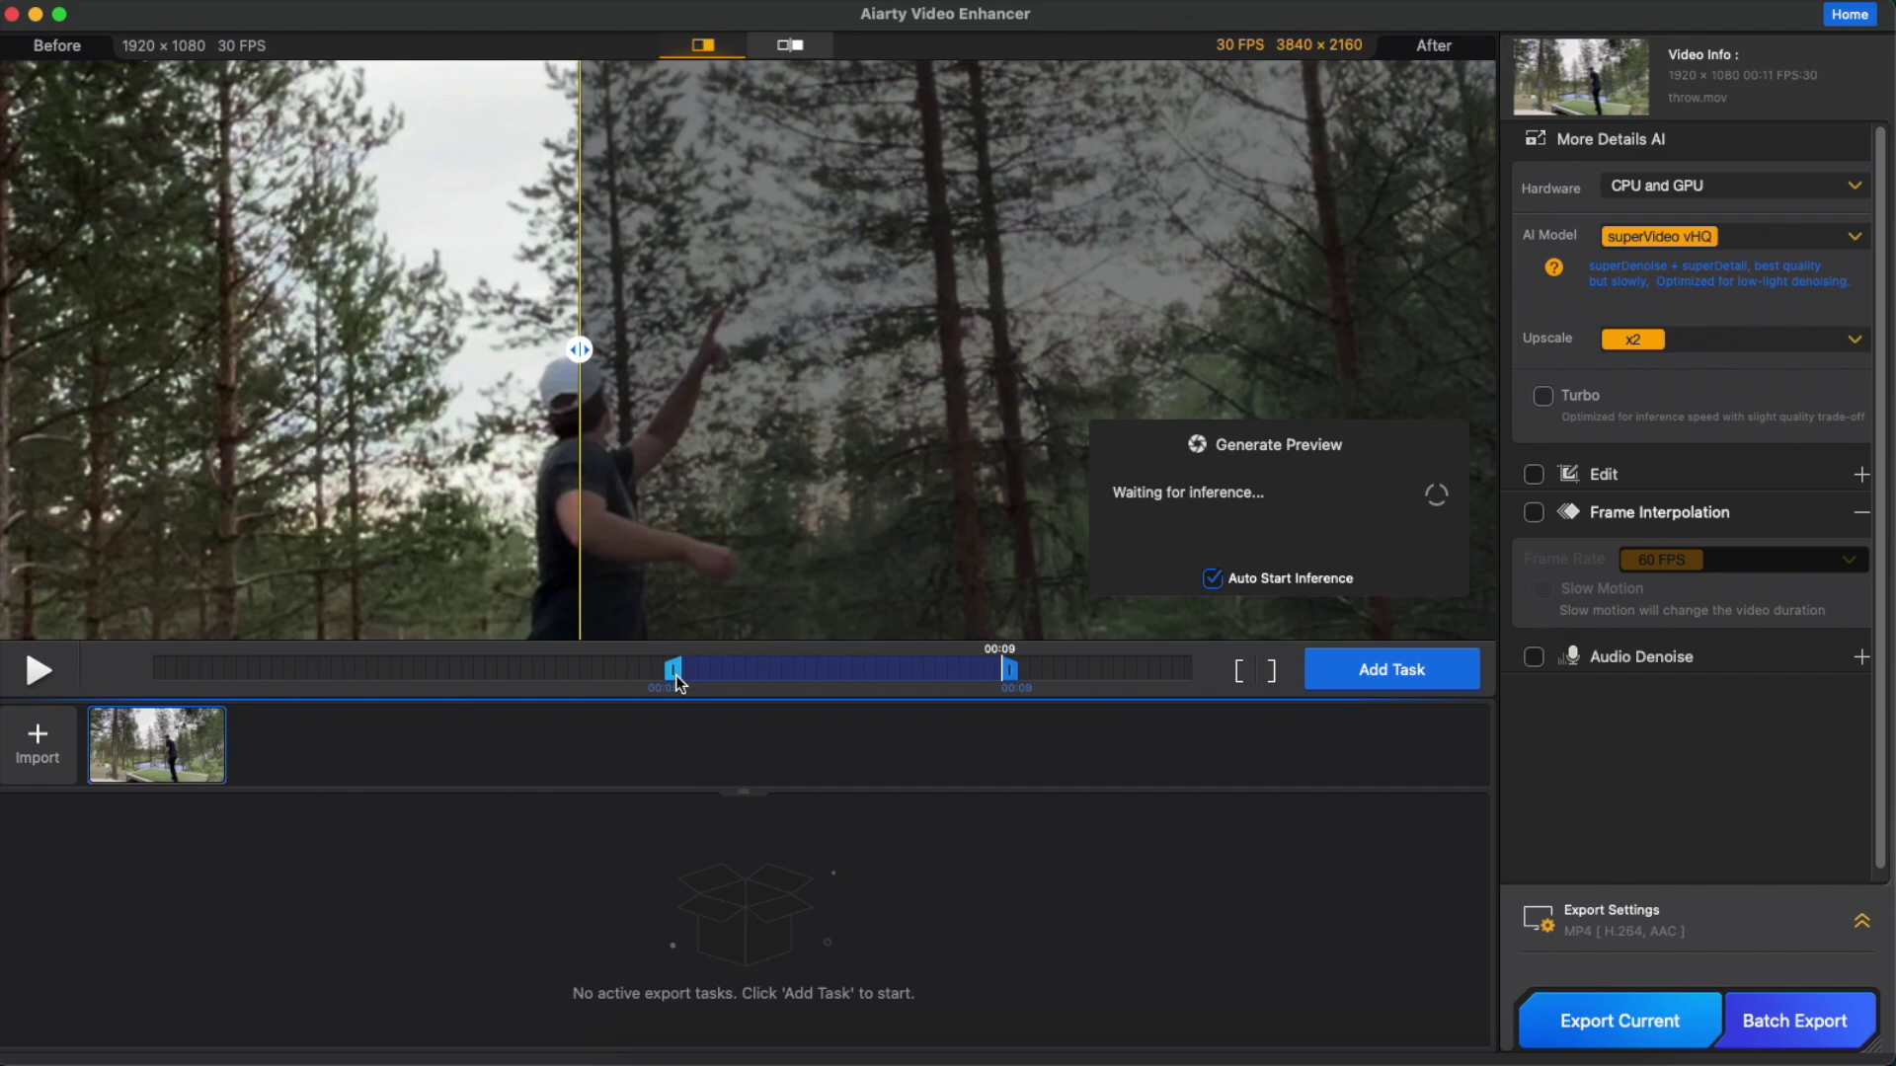
- Add the 00:06–00:09 clip as a 3840×2160 task, start its export, then select moDetail-HQ v2
click(1395, 673)
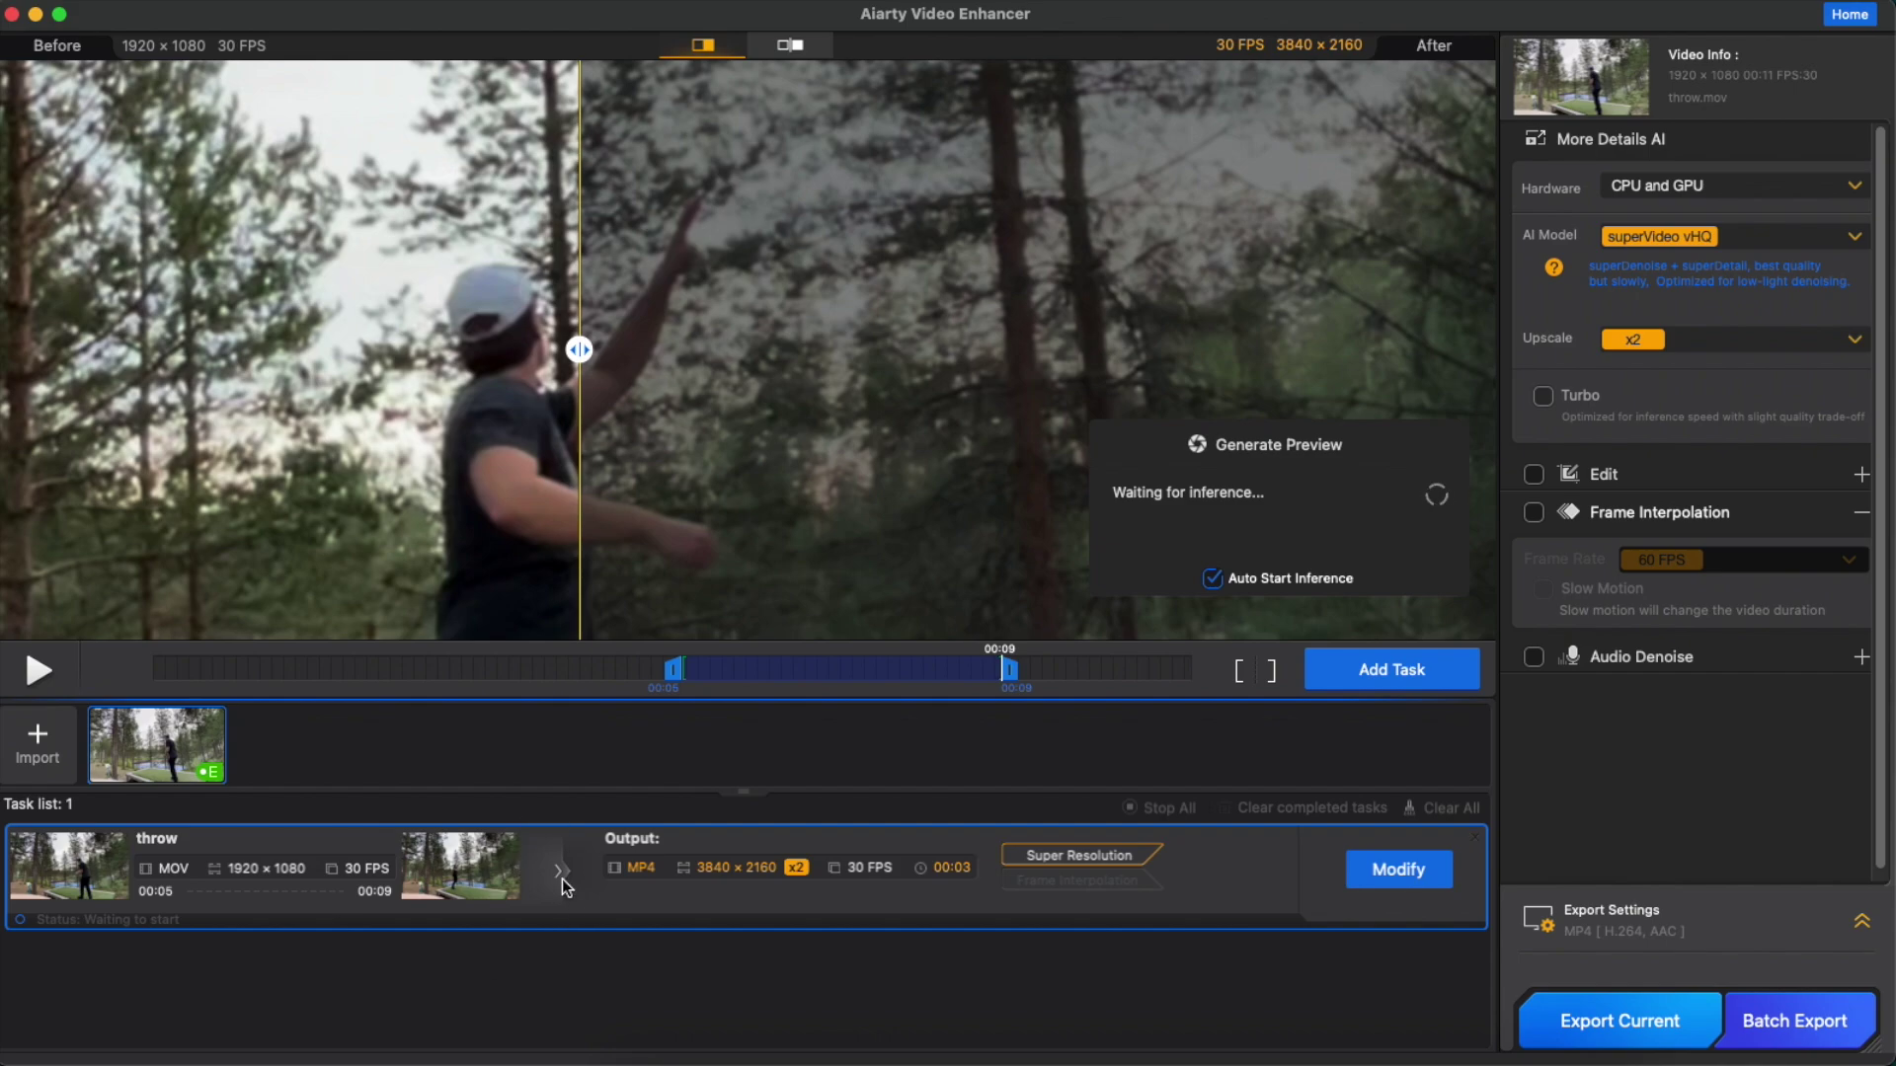
click(1585, 1029)
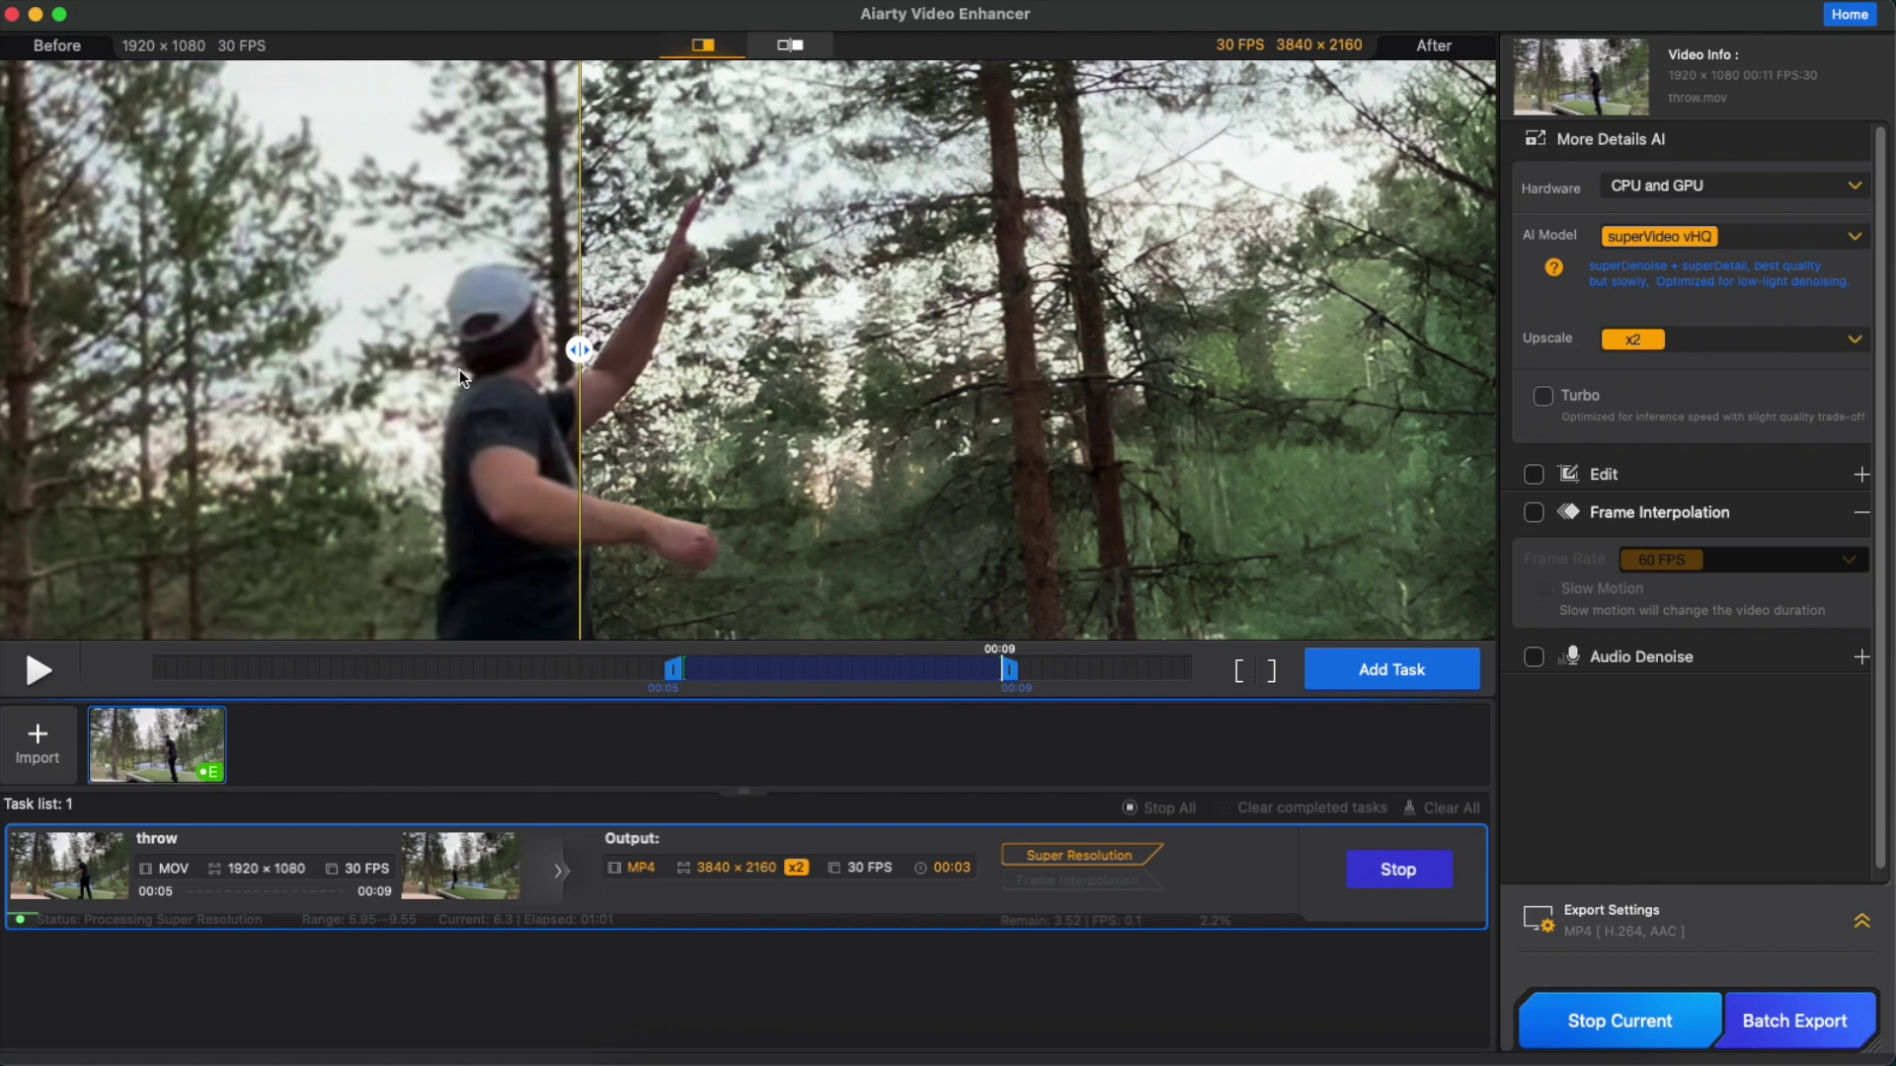
drag(579, 349, 500, 349)
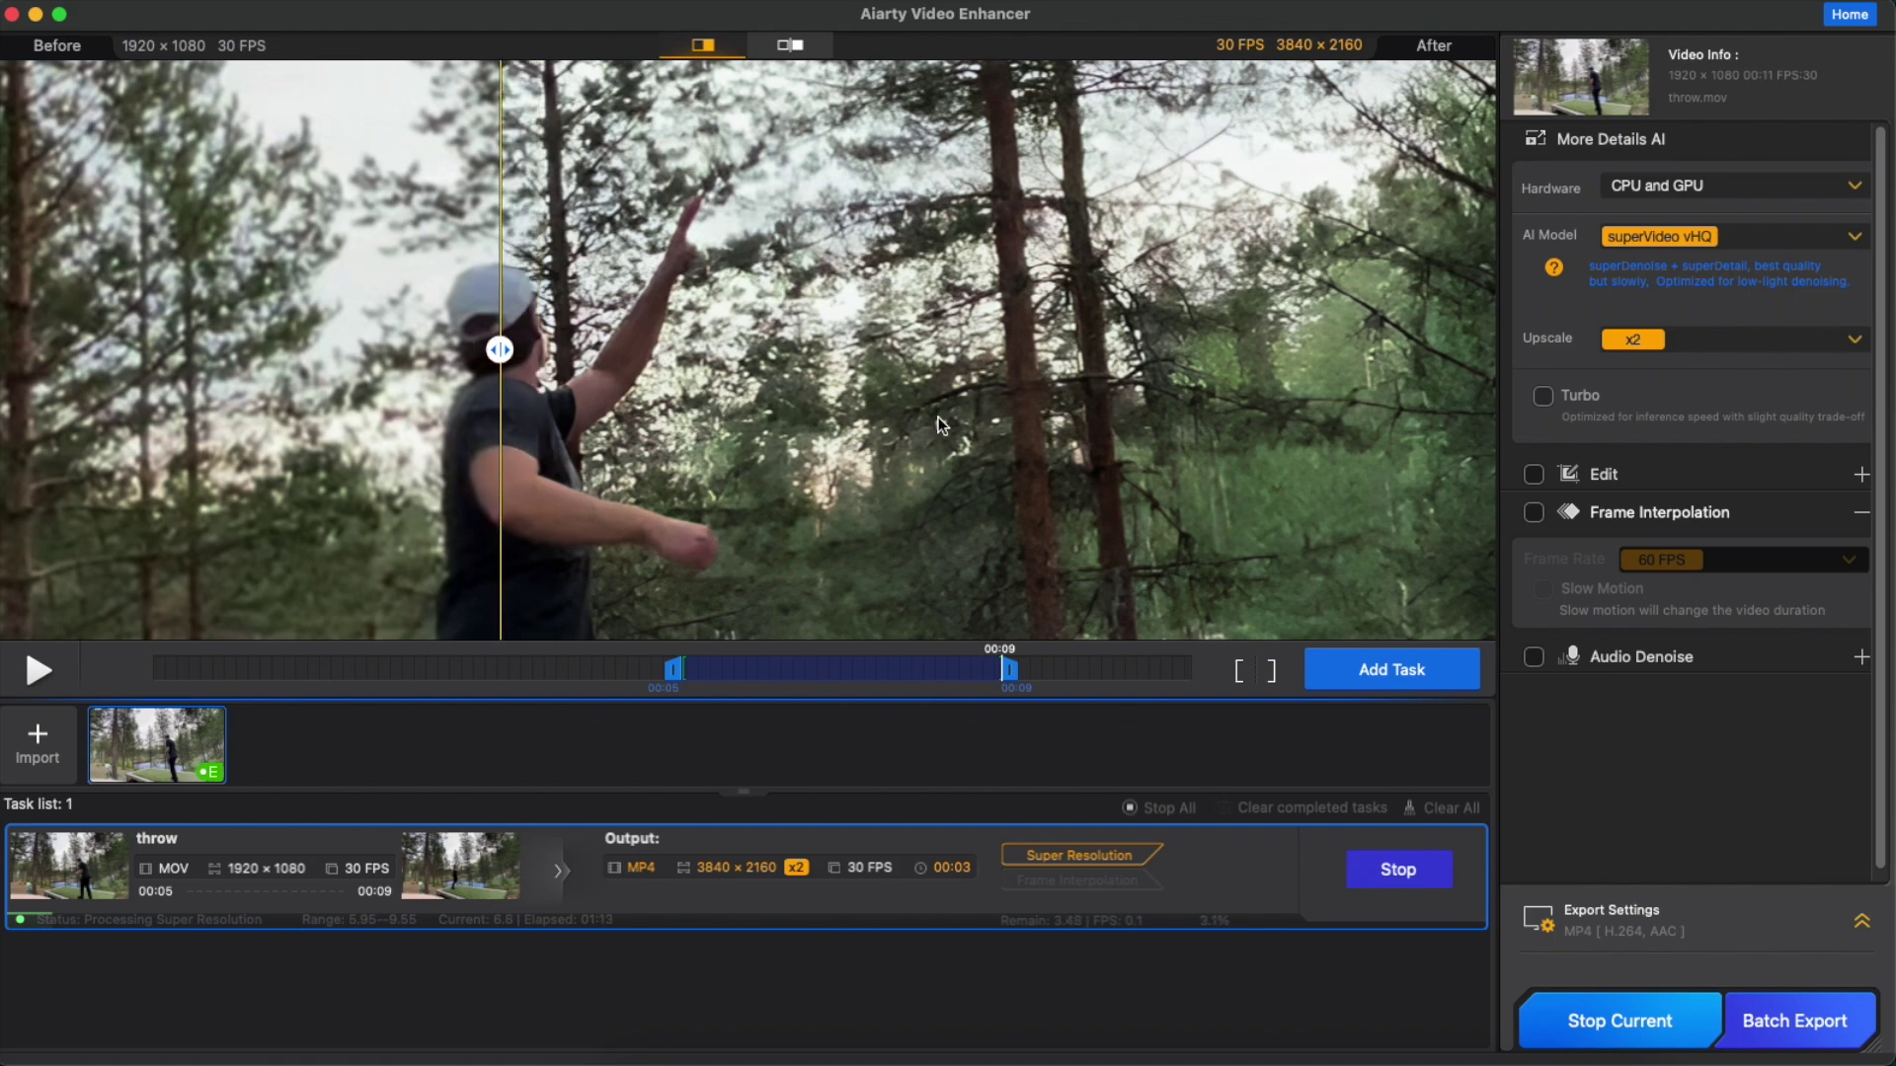
click(1748, 237)
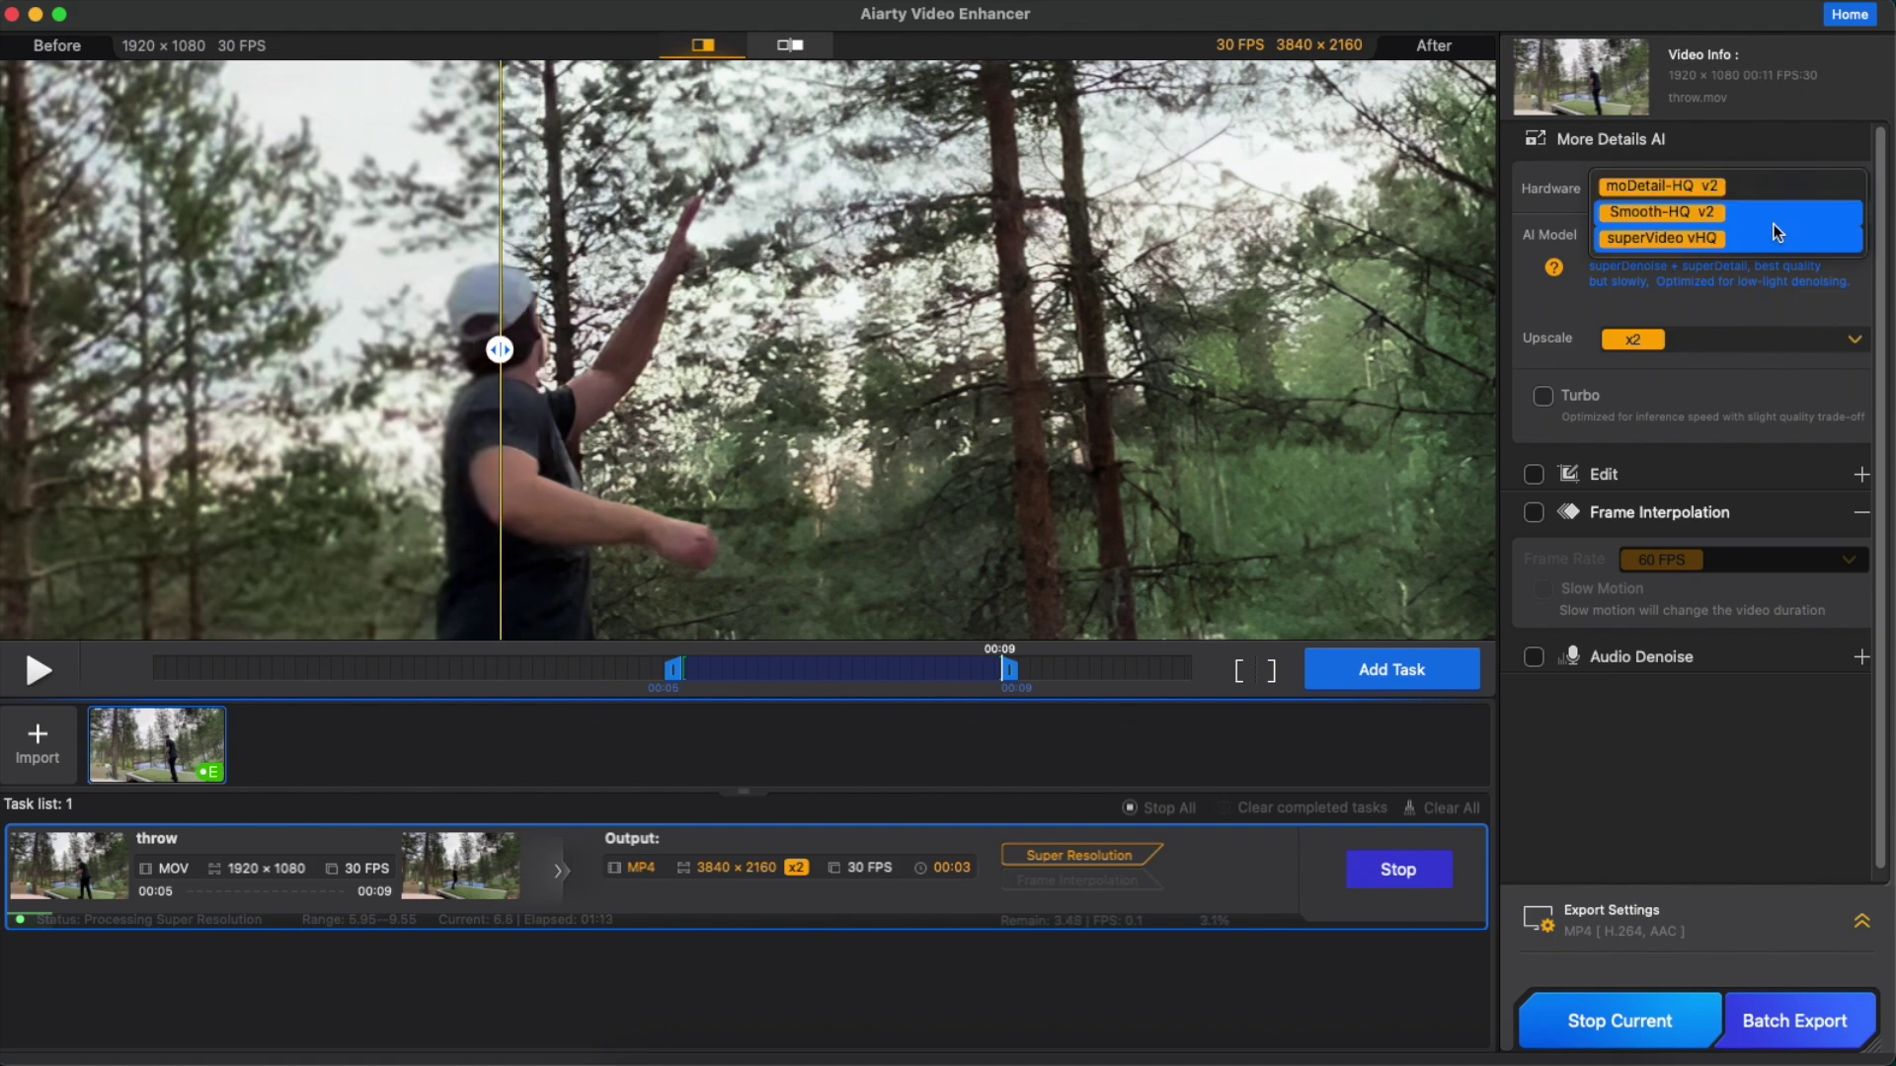
click(1653, 187)
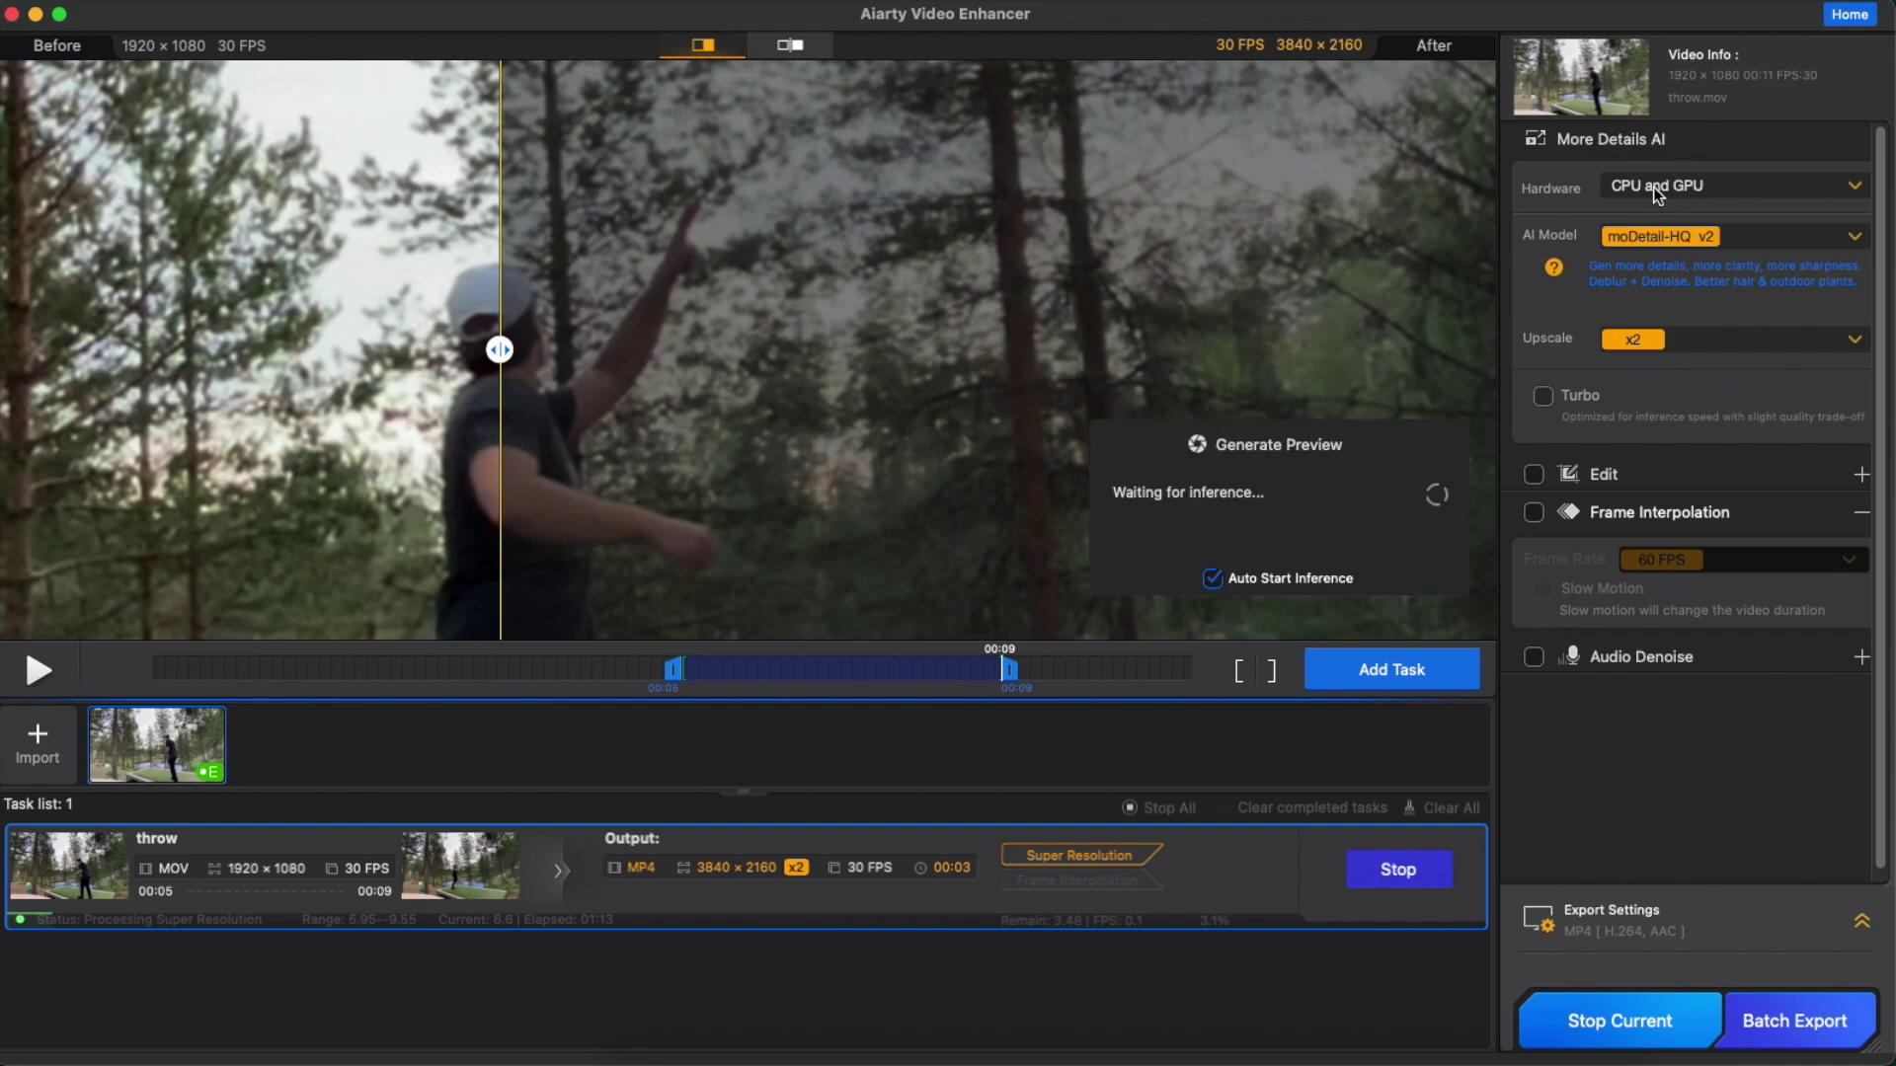
- Set the moDetail-HQ v2 upscale to x4, producing a 4096×2304 preview
click(1710, 334)
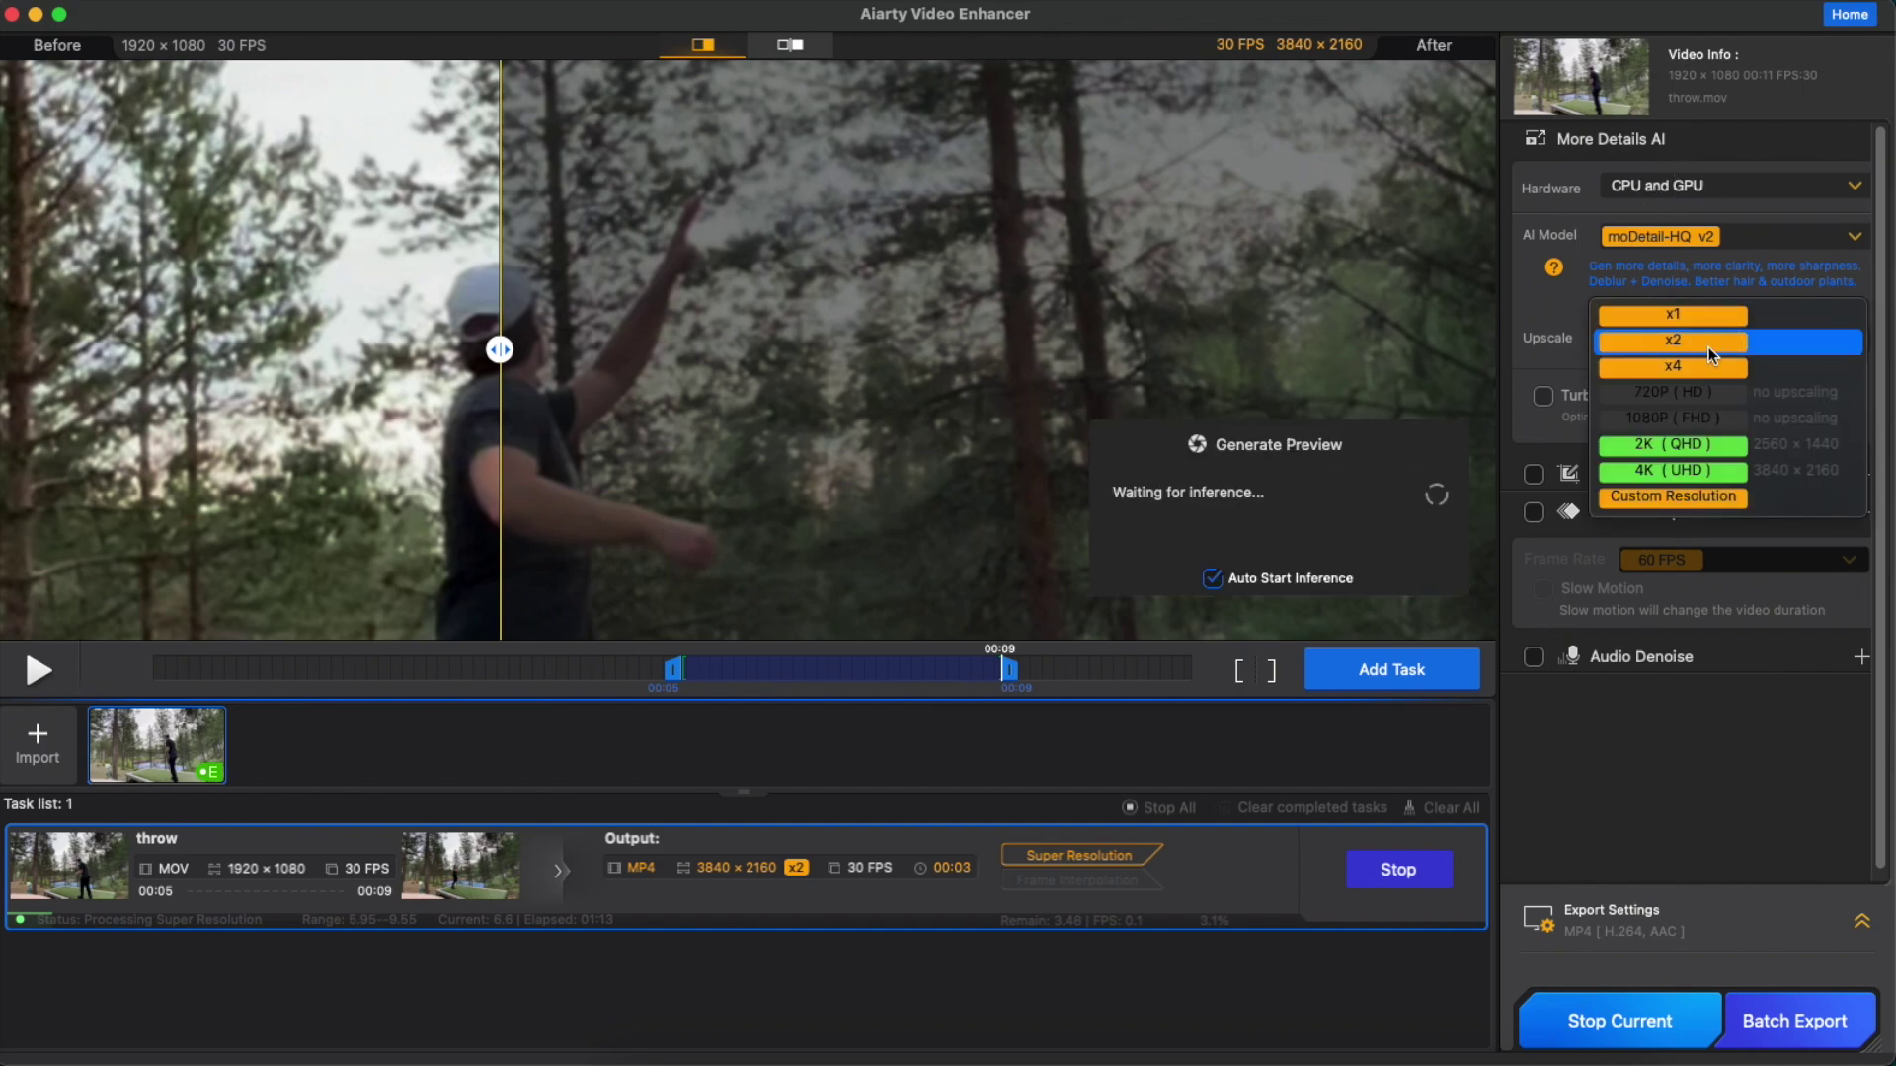
click(1695, 359)
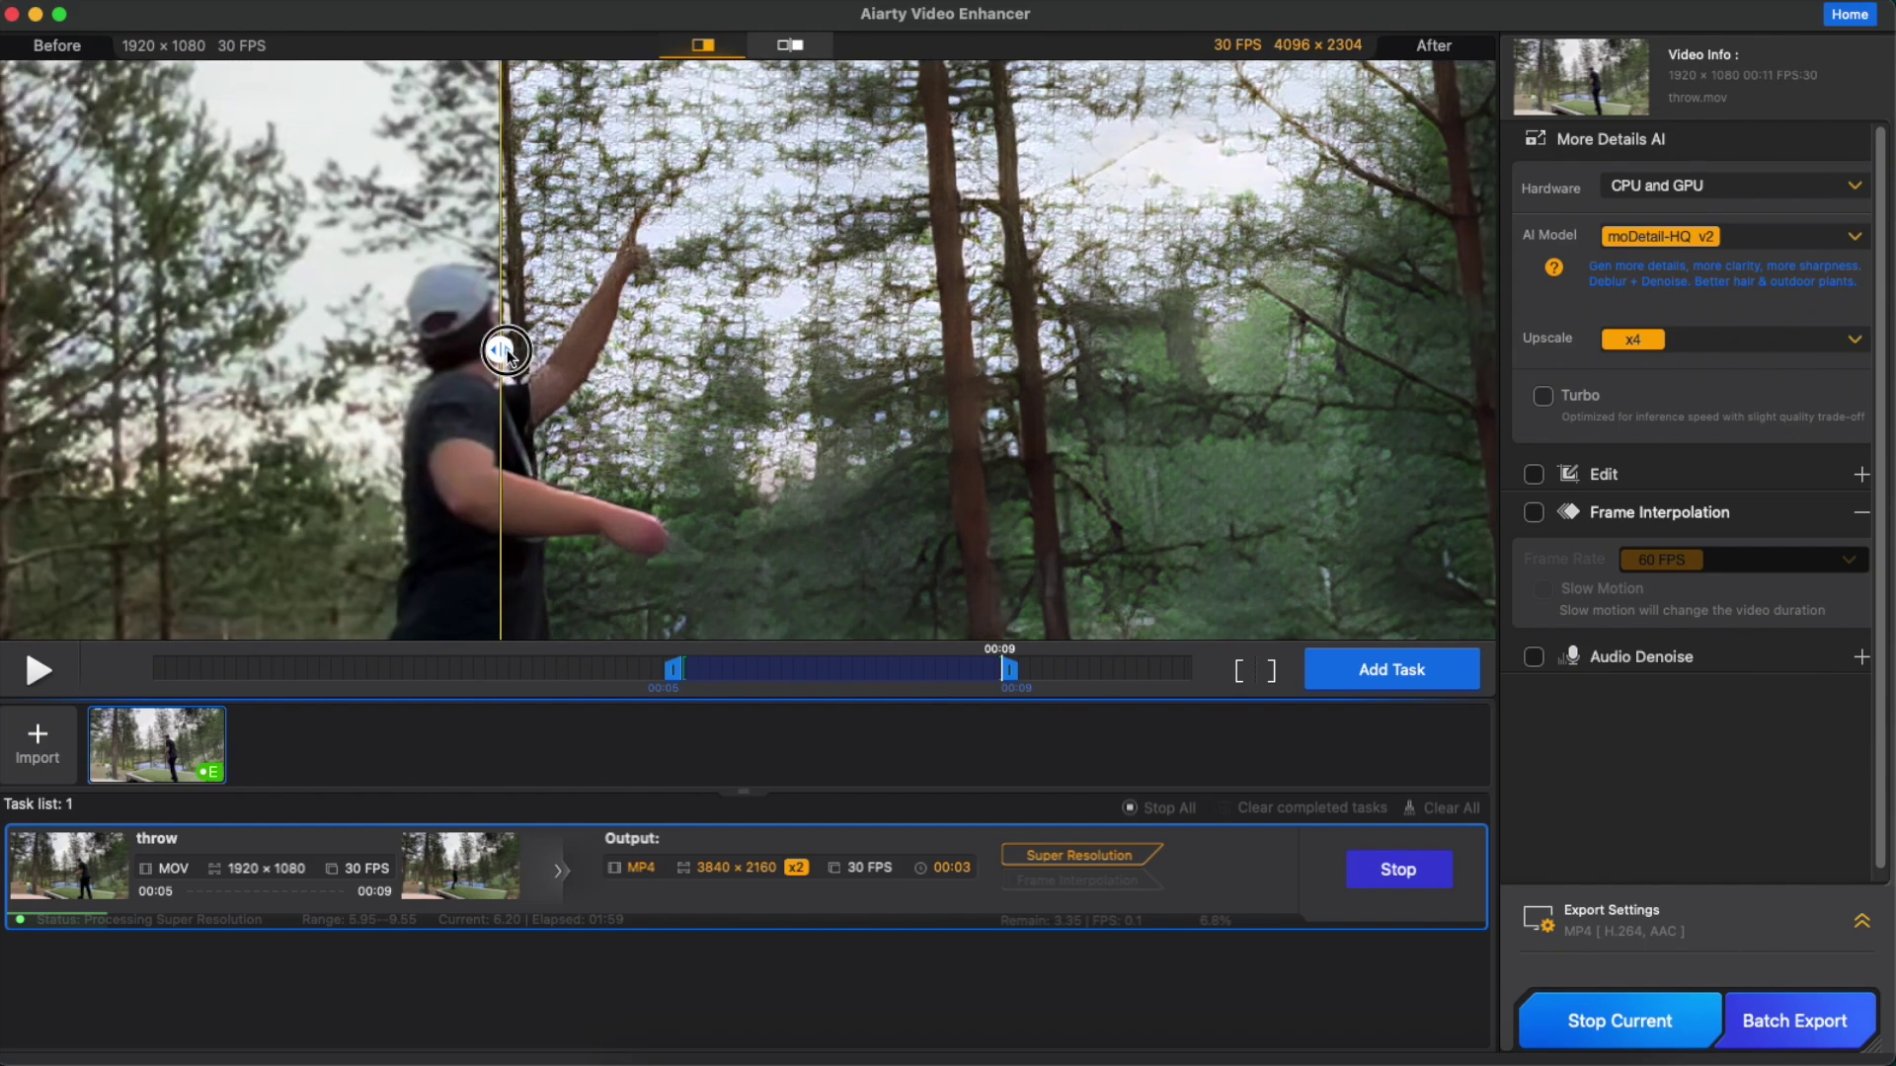
drag(499, 350, 449, 353)
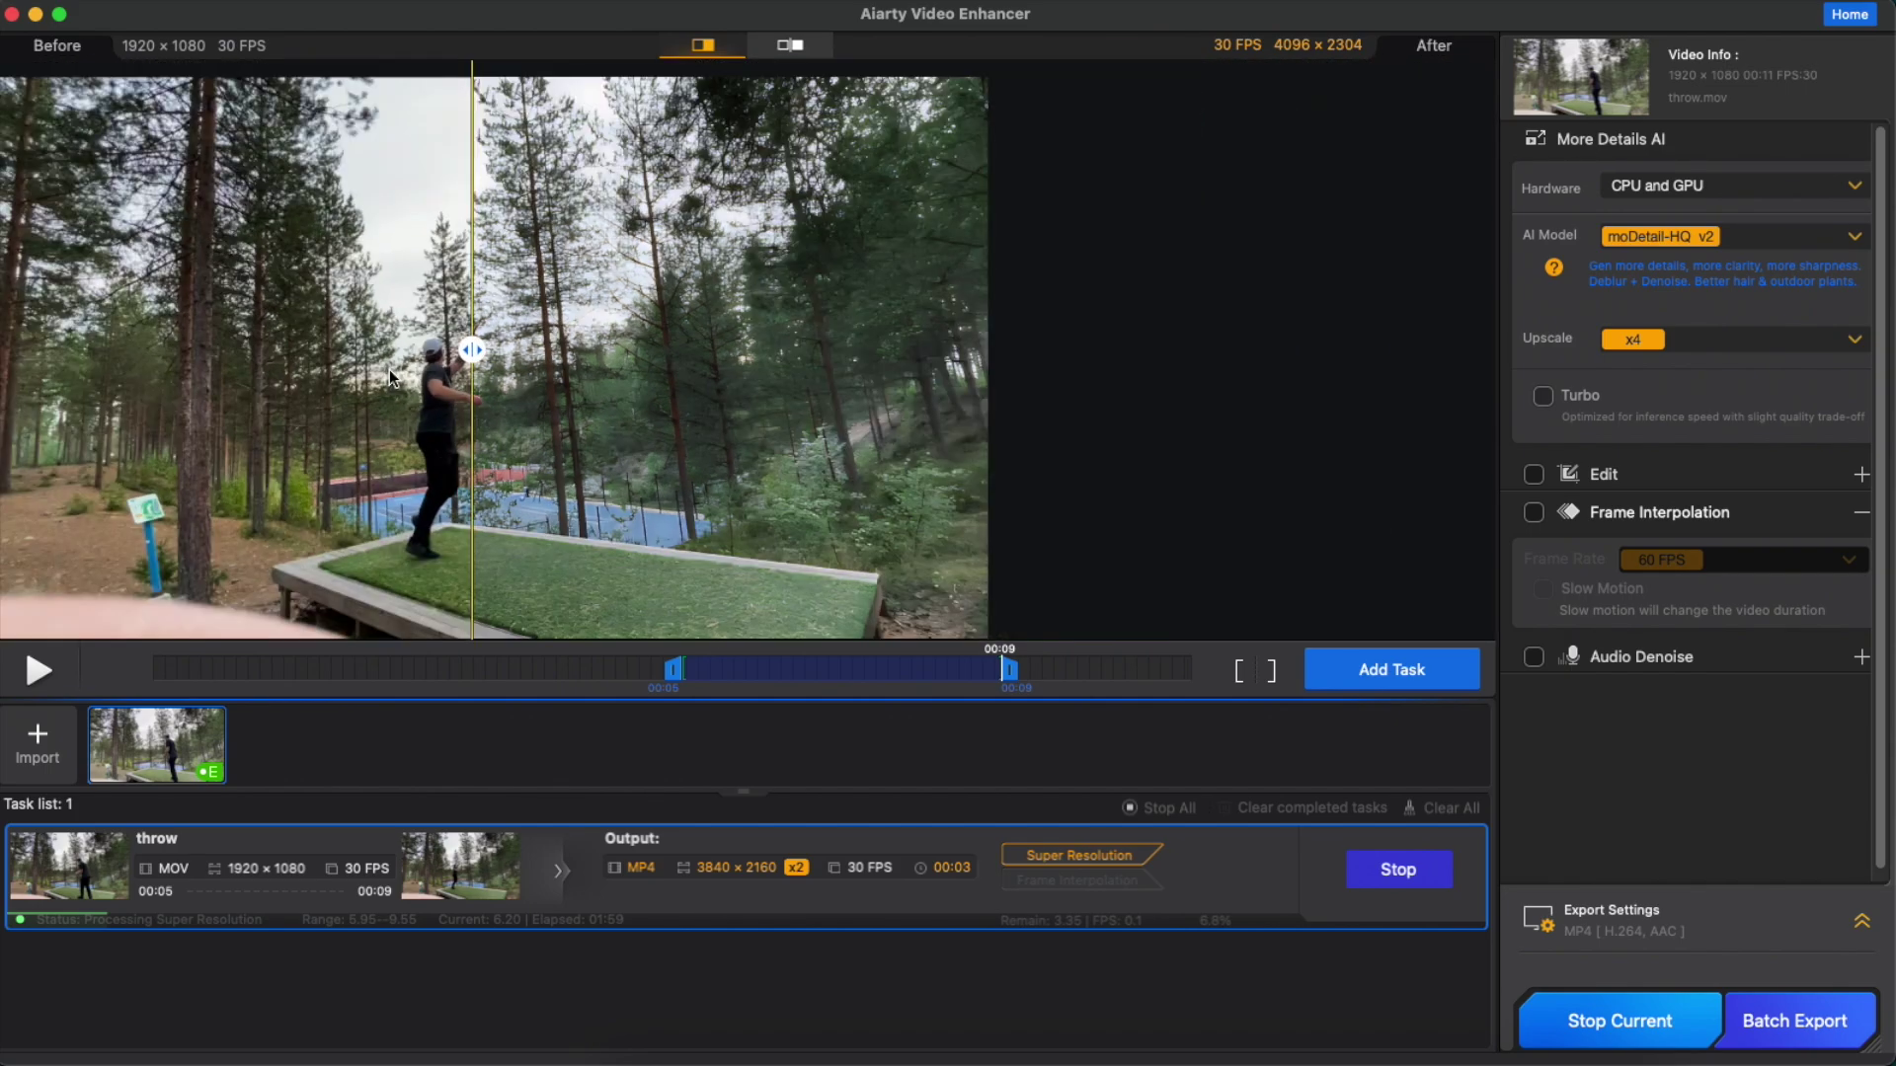
mouse_move(466, 356)
mouse_down()
mouse_move(29, 359)
mouse_move(677, 340)
mouse_move(459, 365)
mouse_up()
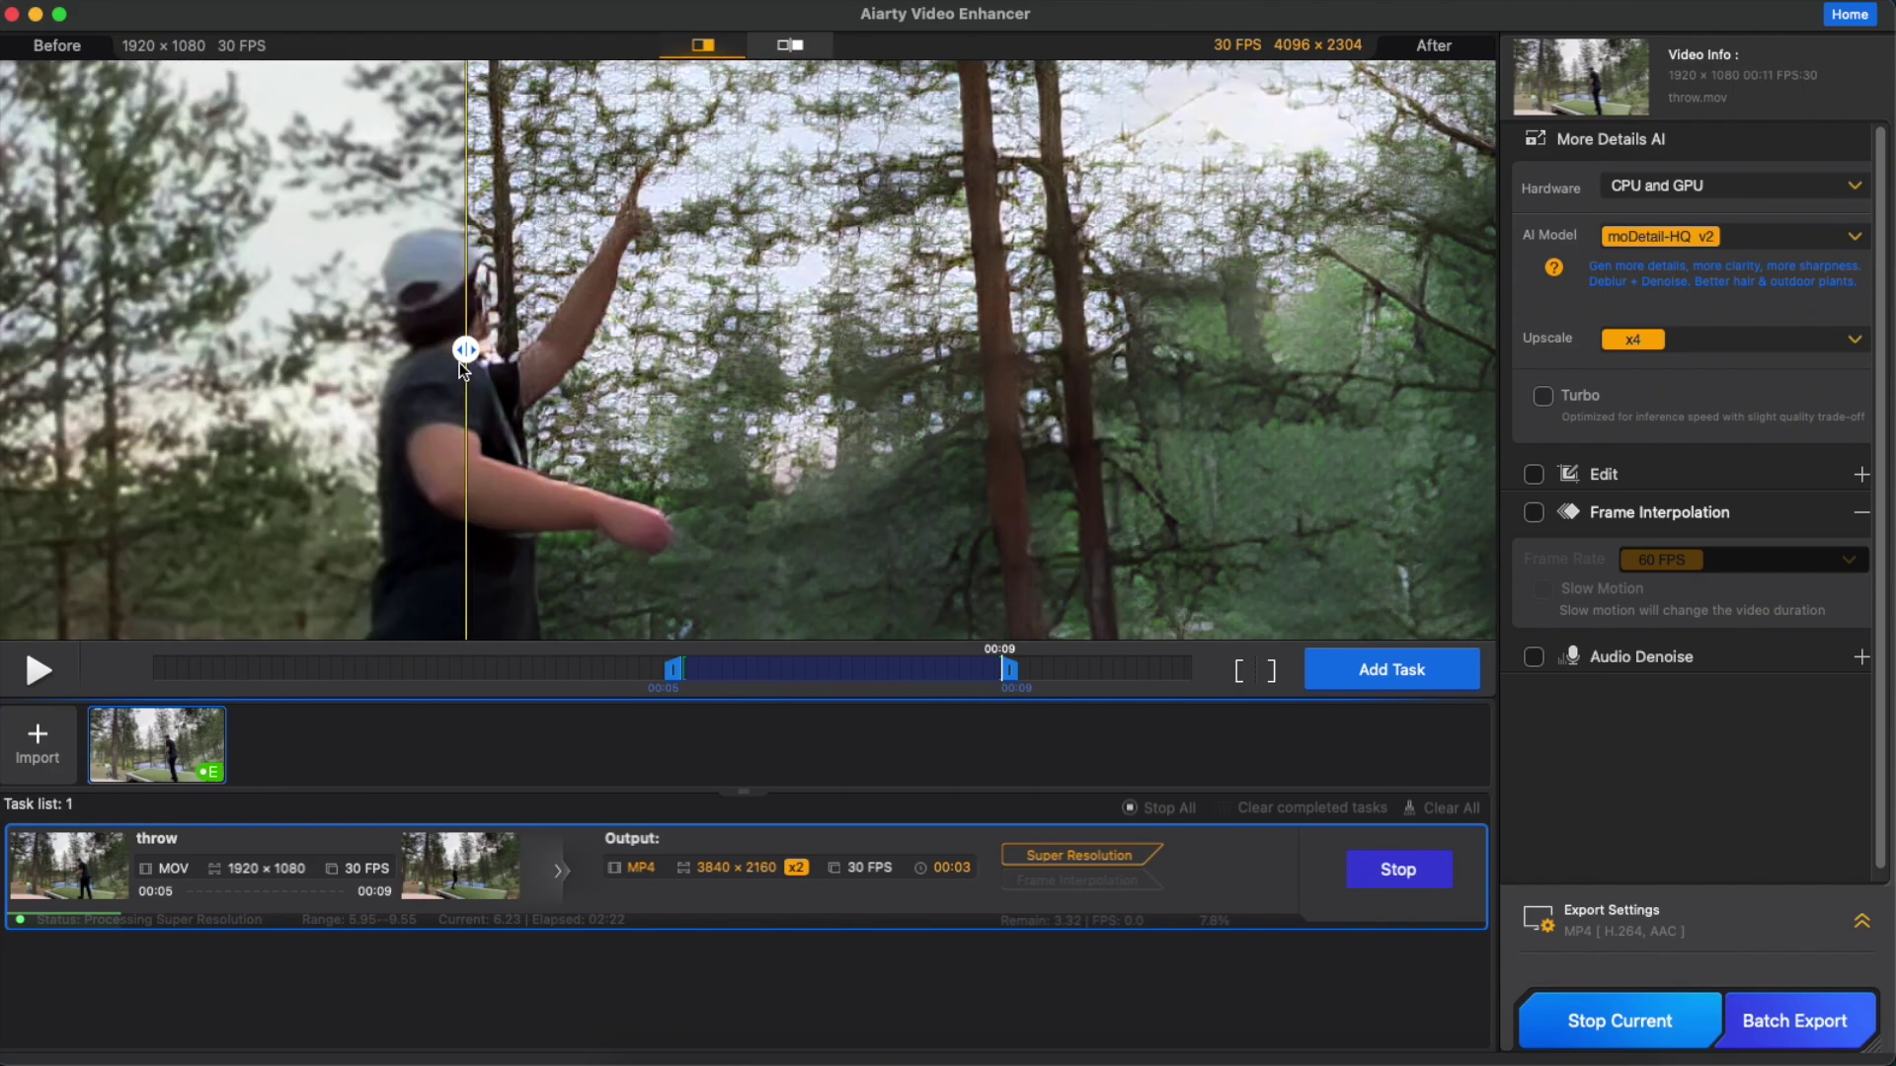
mouse_move(459, 363)
mouse_down()
mouse_move(385, 341)
mouse_move(553, 331)
mouse_move(341, 345)
mouse_move(473, 341)
mouse_up()
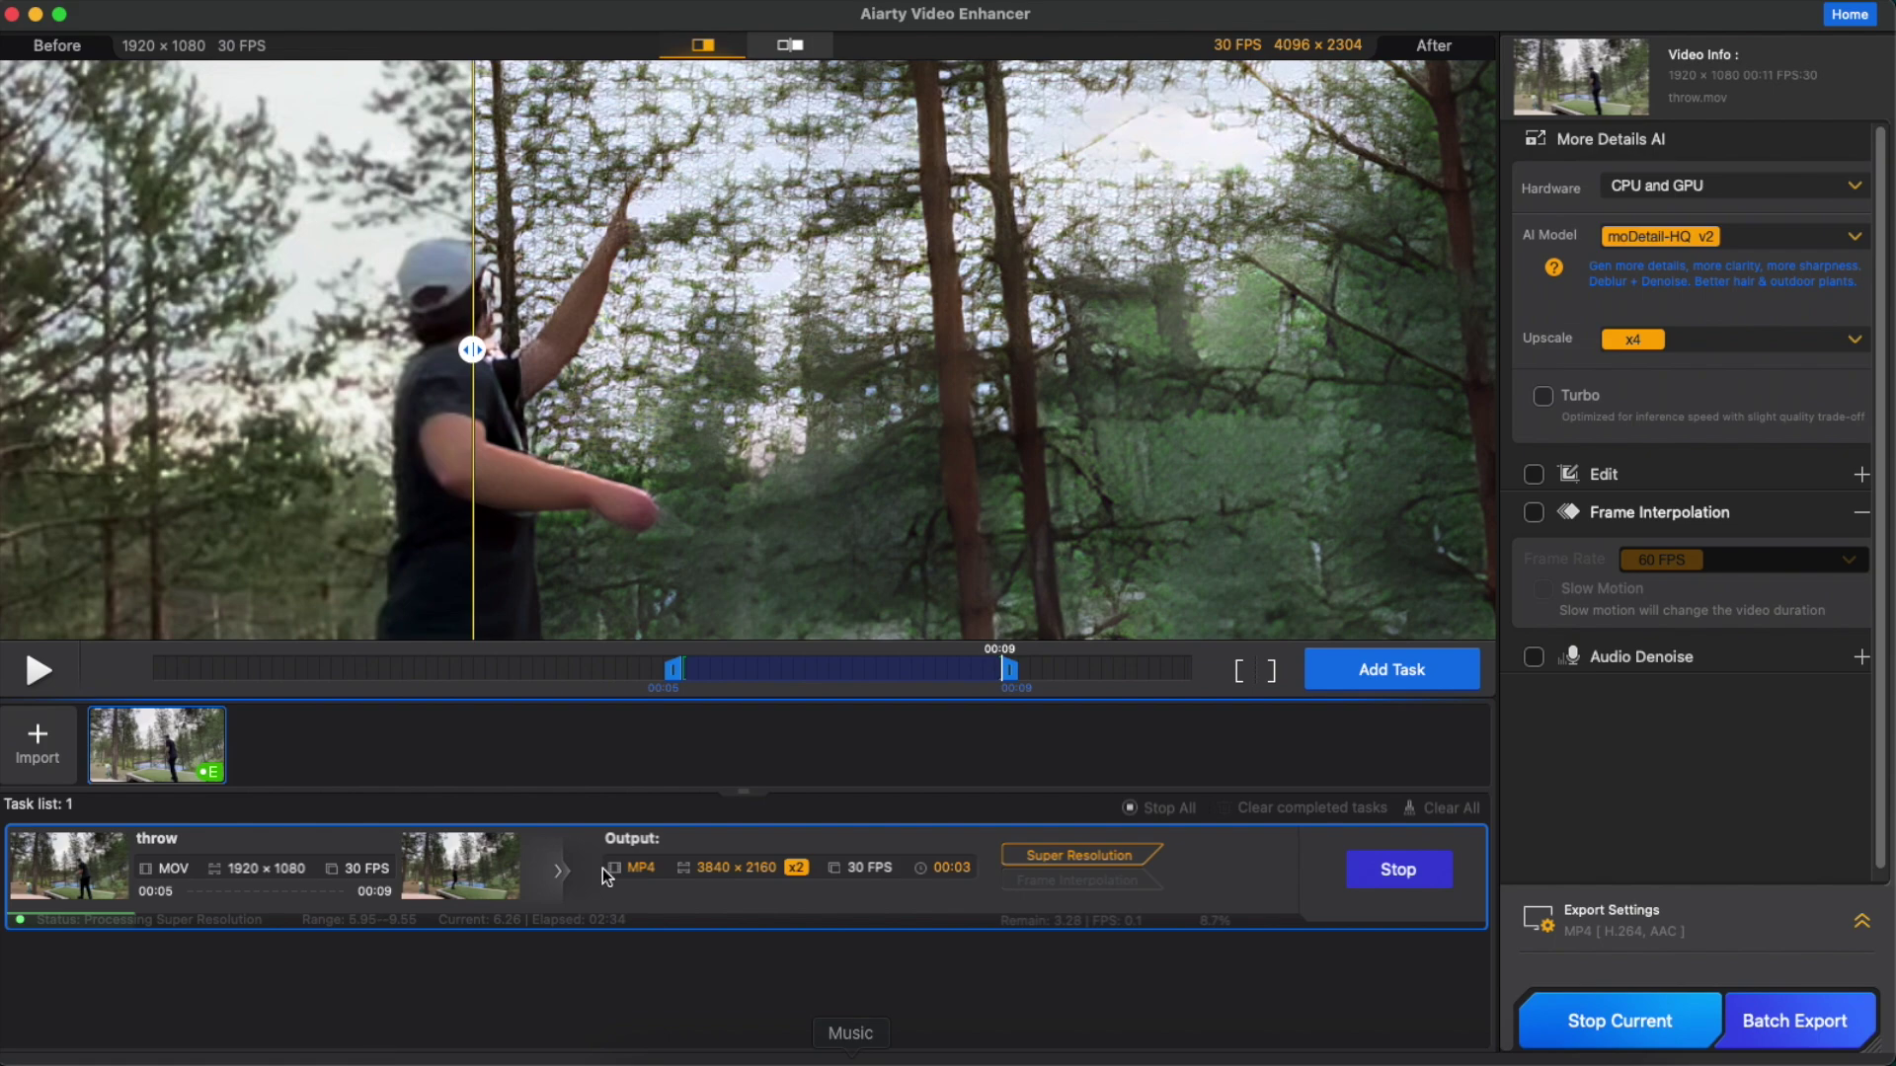
drag(473, 347, 460, 347)
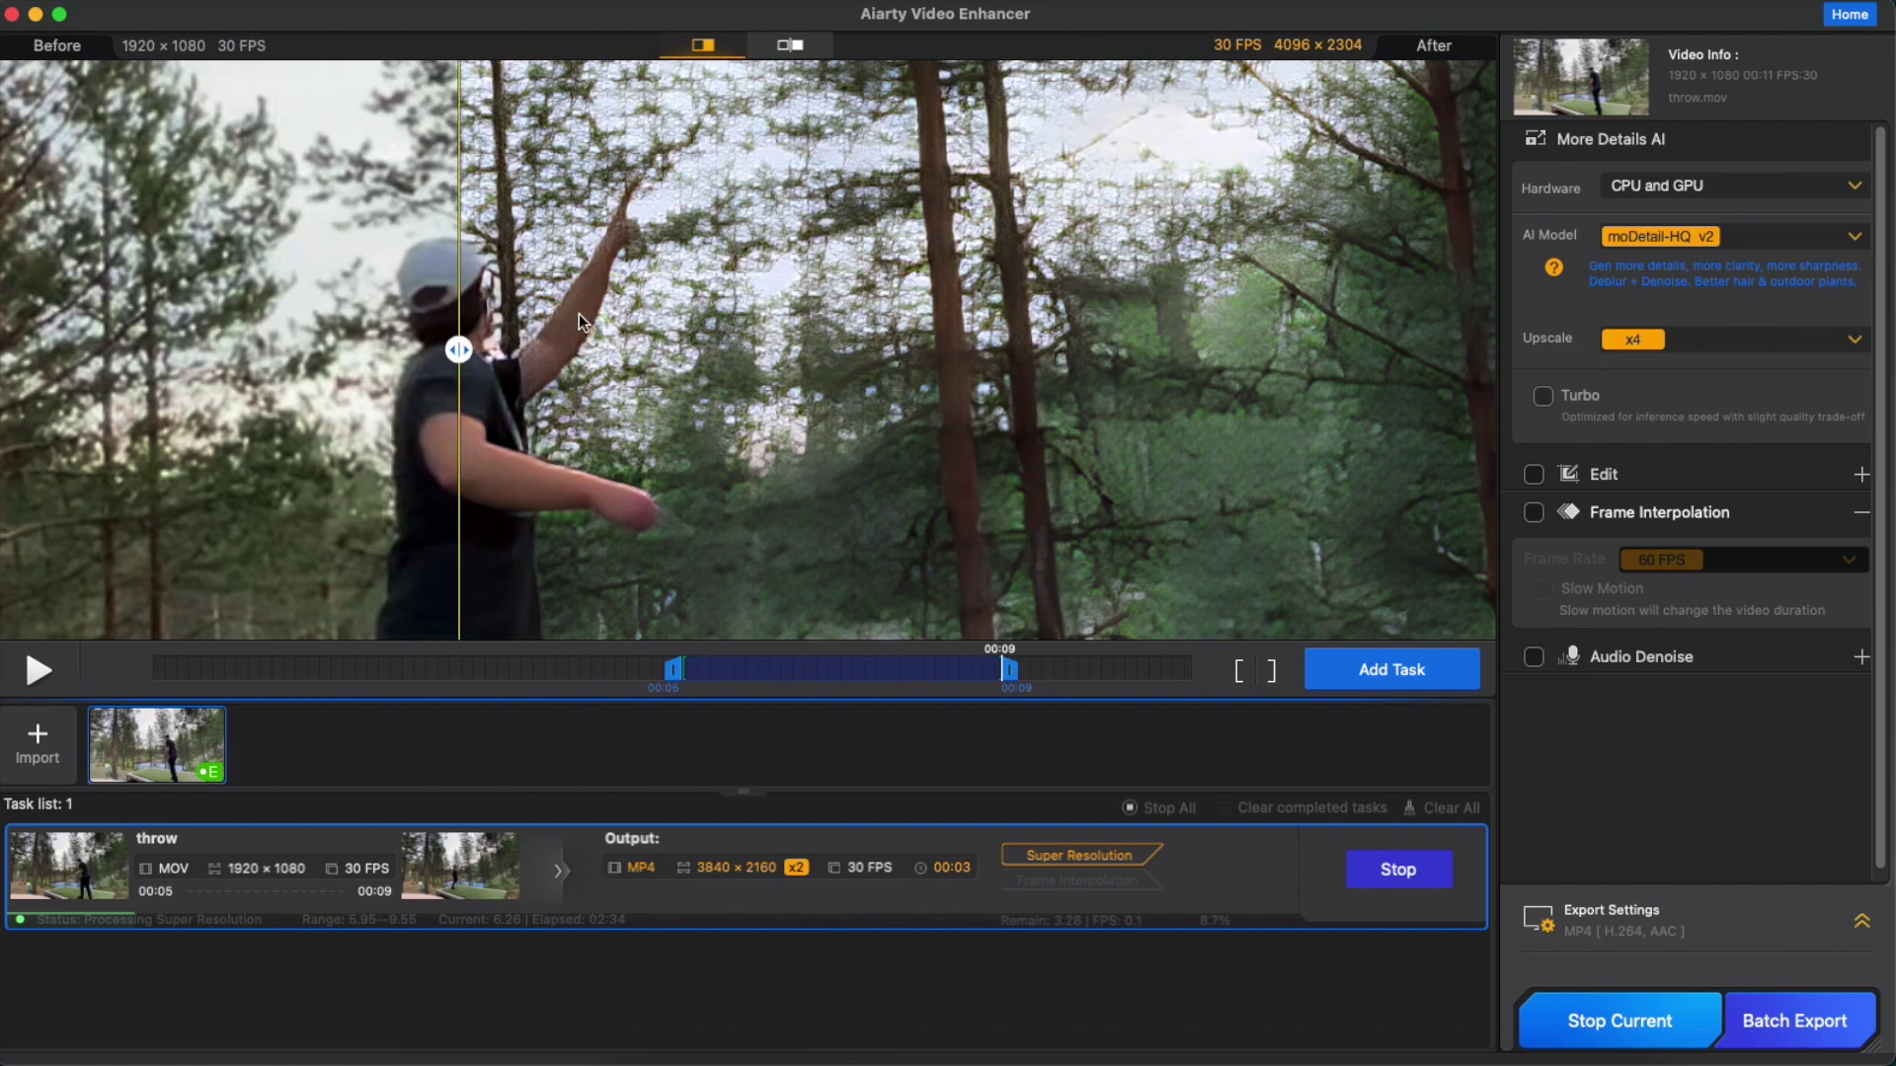
- Add the 4096×2304 x4 version as a second task and start exporting the queue
click(1366, 672)
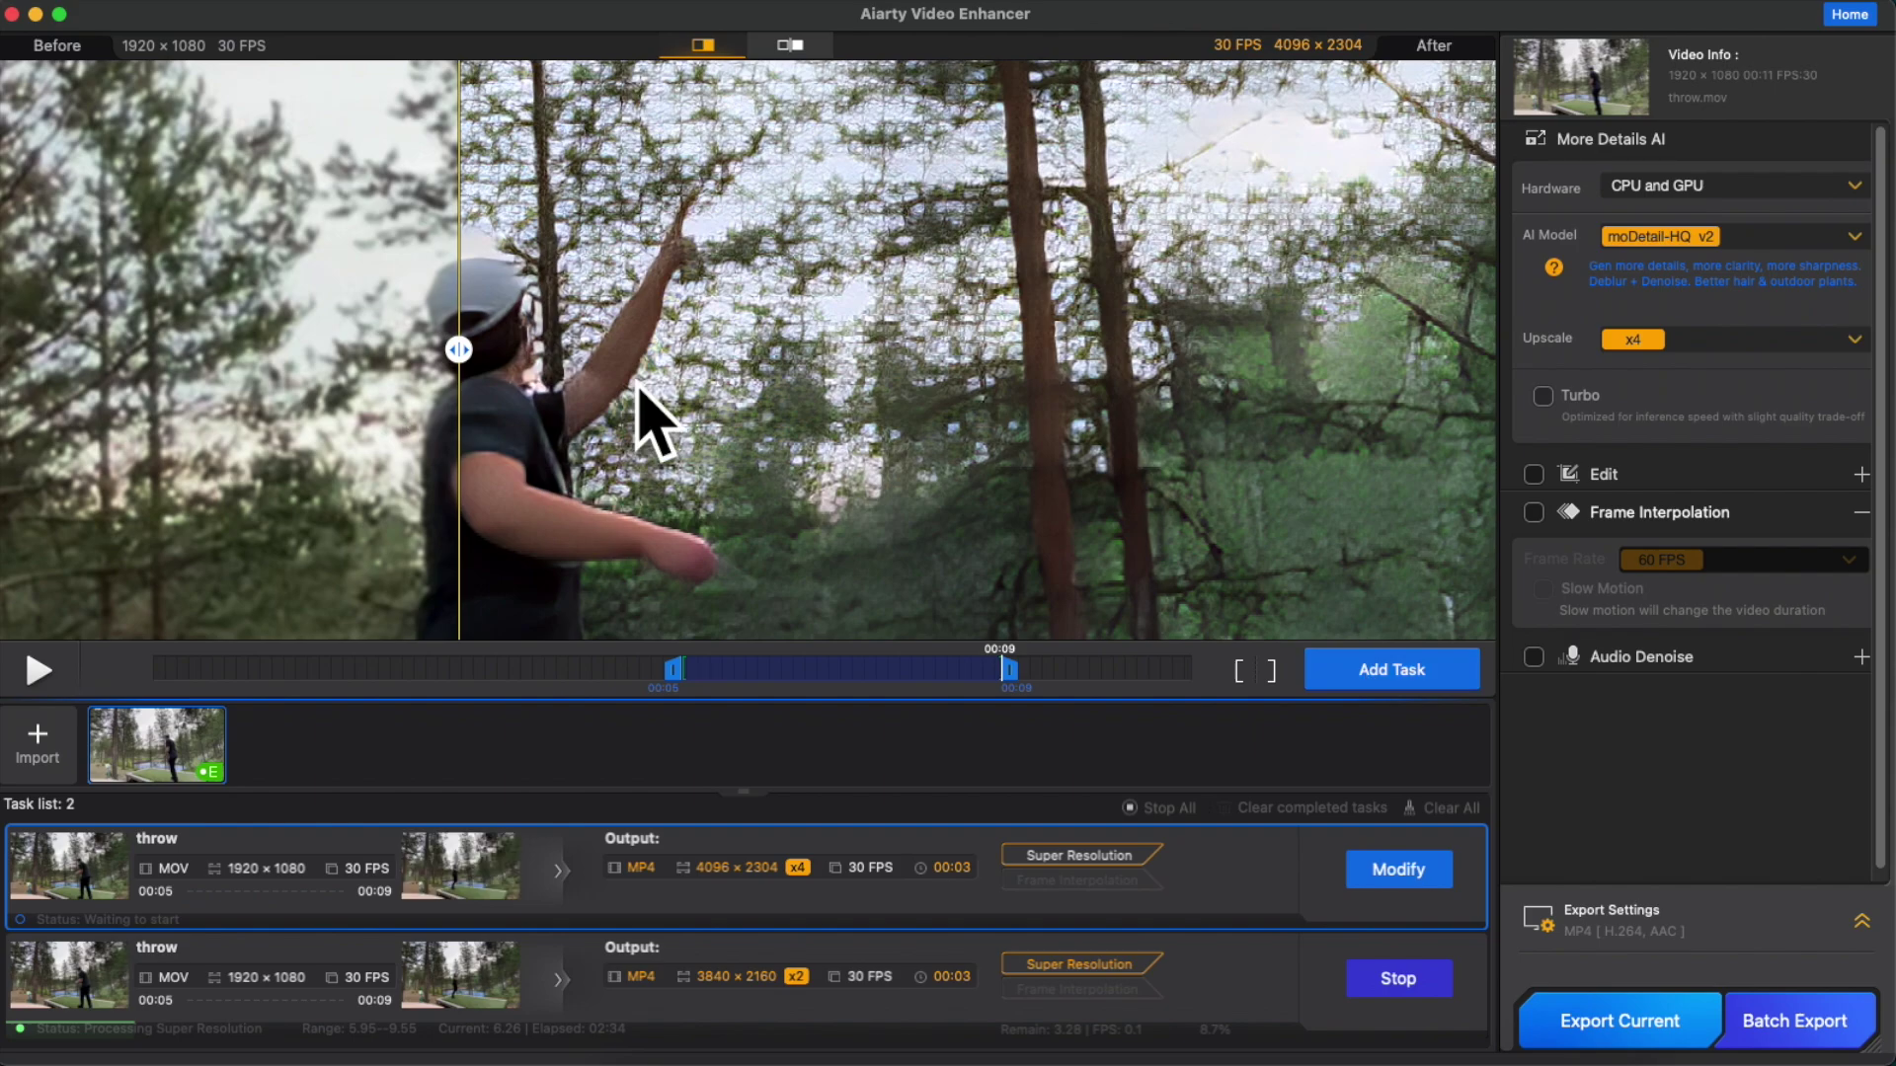
click(1632, 1031)
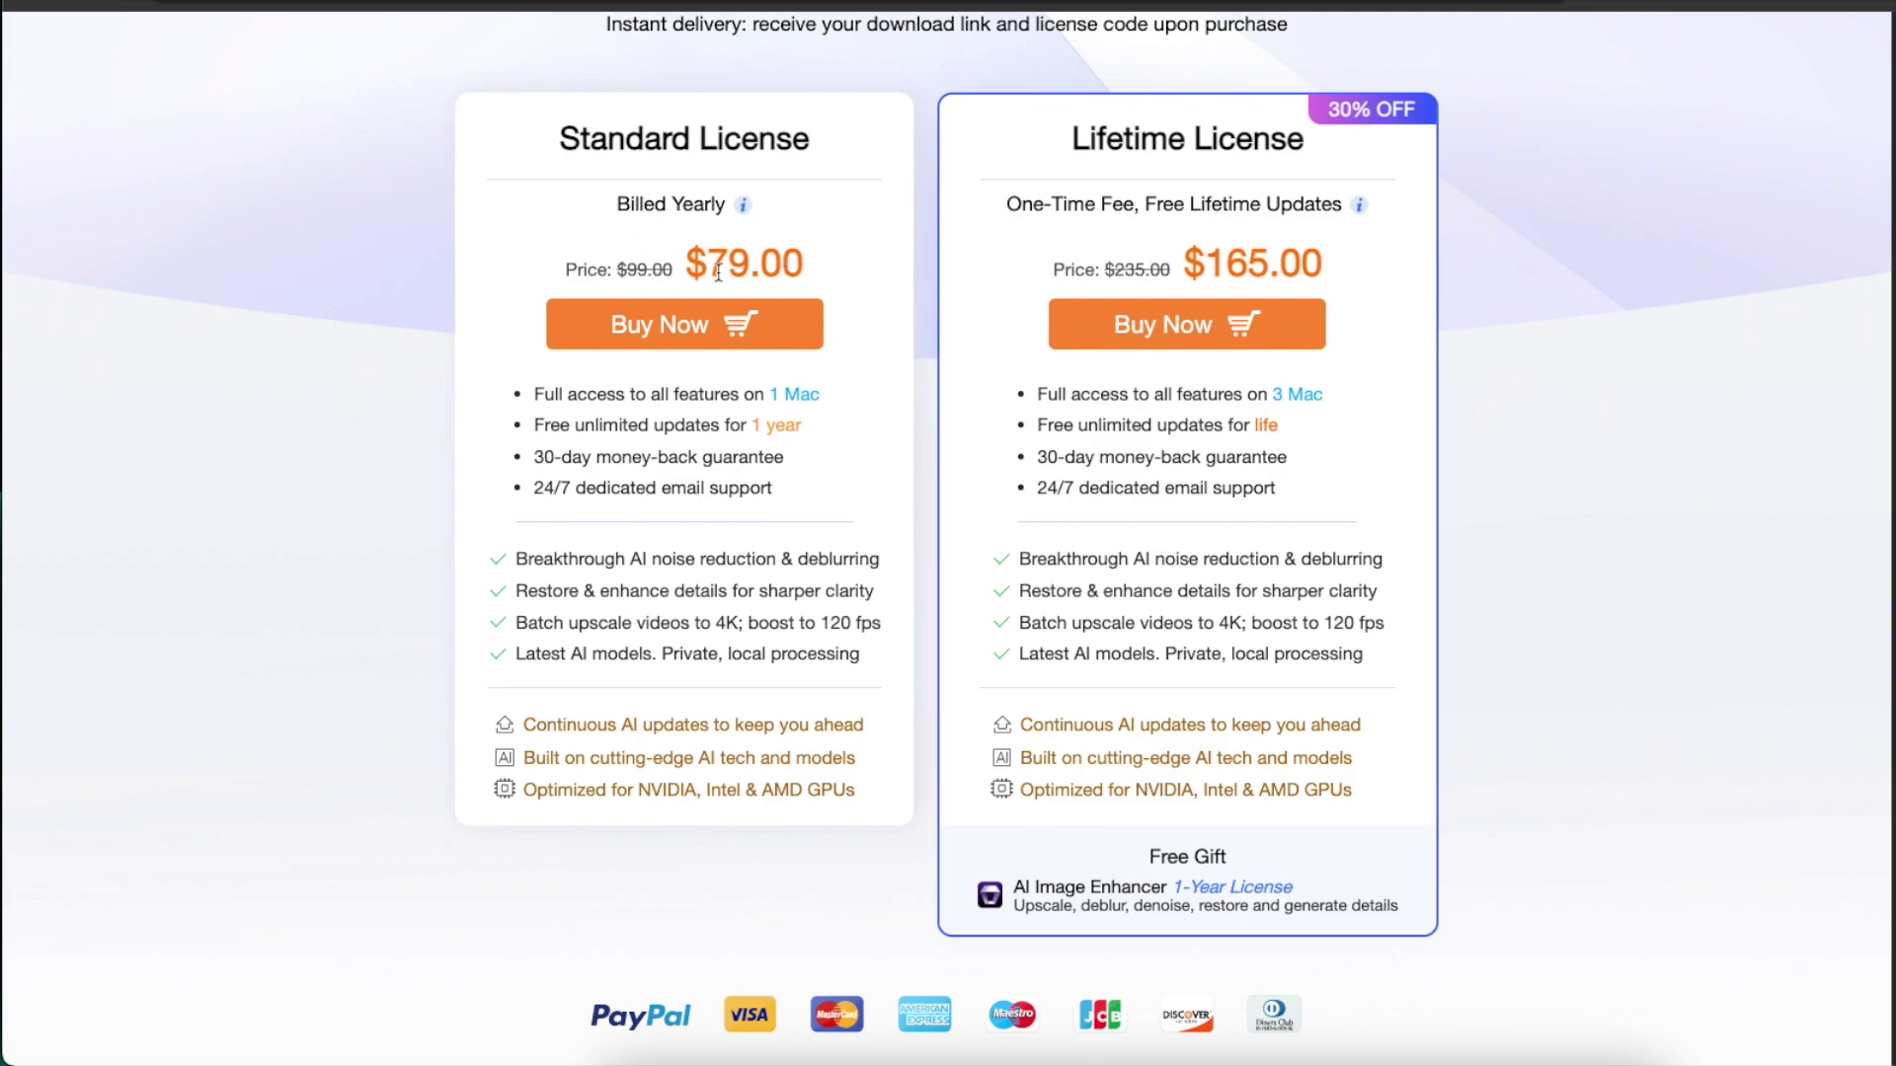
drag(693, 263, 744, 262)
double_click(775, 427)
drag(775, 426, 753, 427)
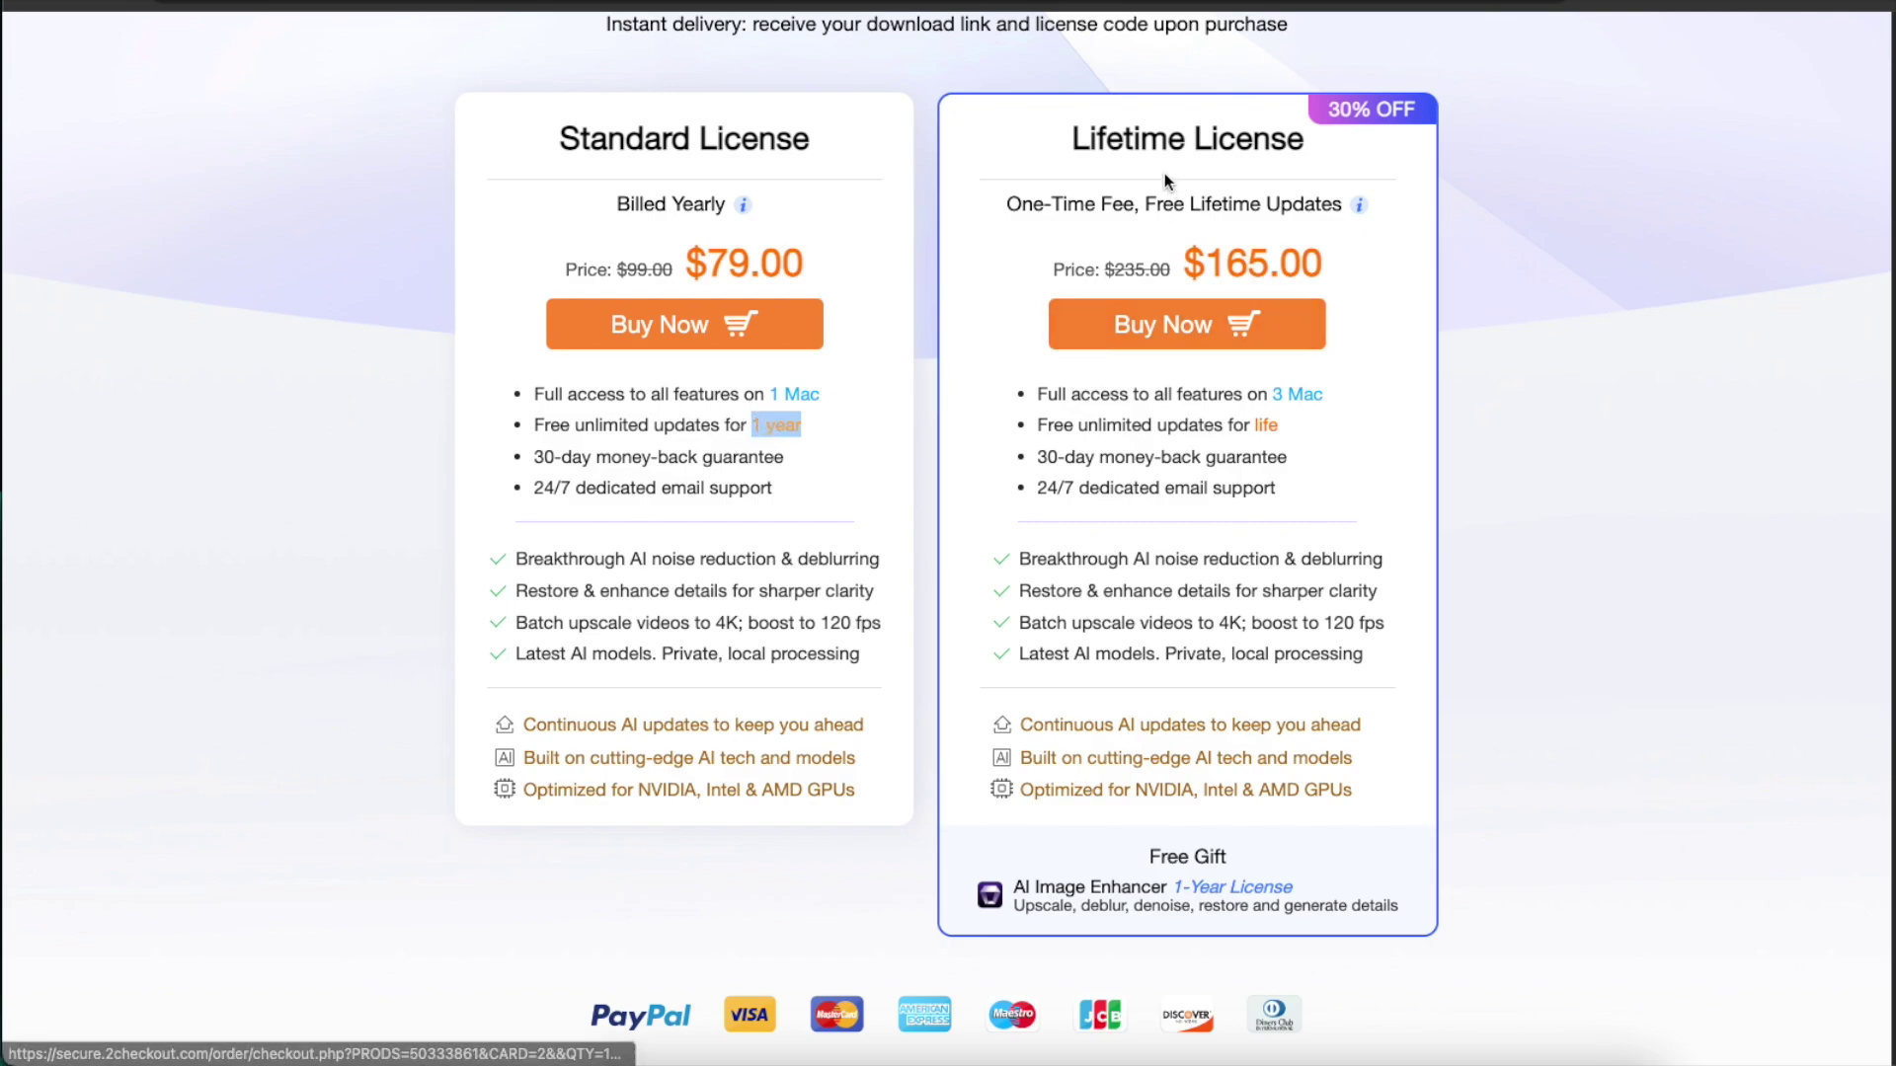
drag(1068, 144, 1323, 146)
click(1343, 148)
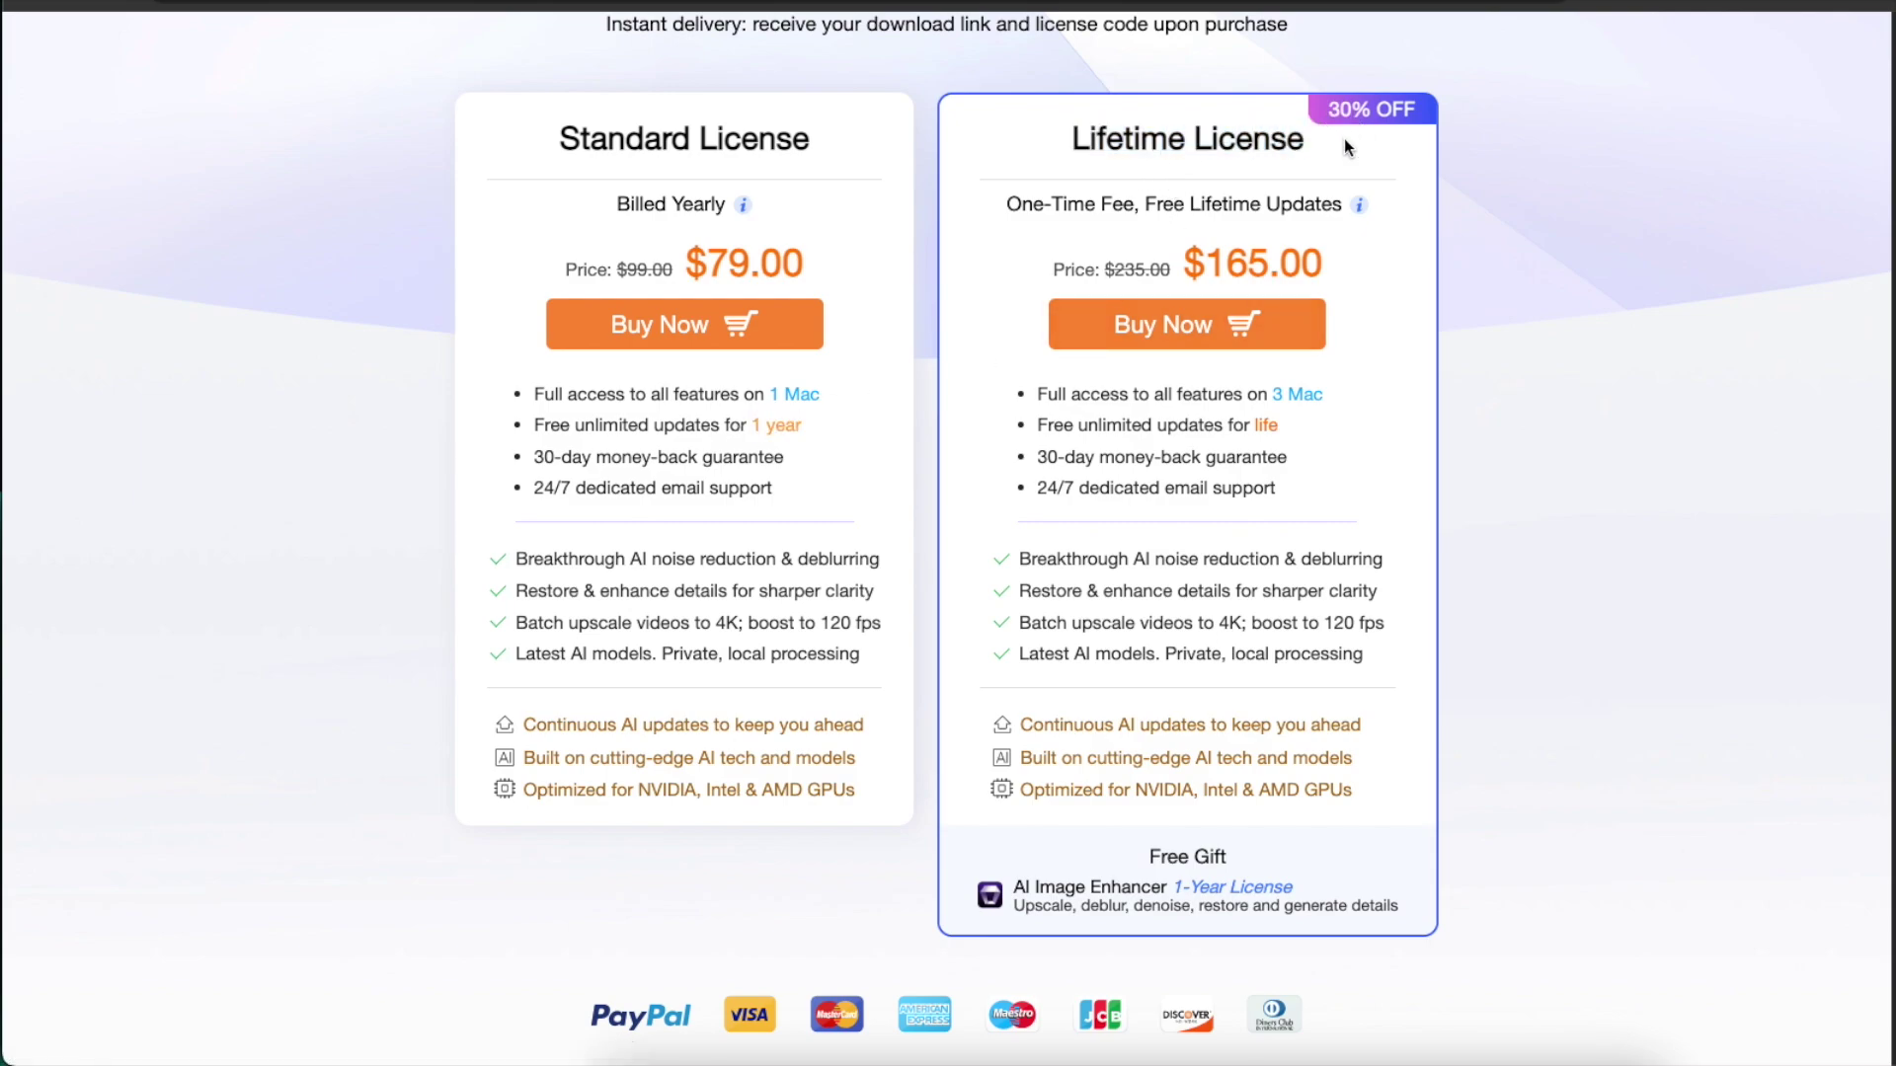
drag(1325, 264, 1181, 262)
drag(1314, 428, 1032, 425)
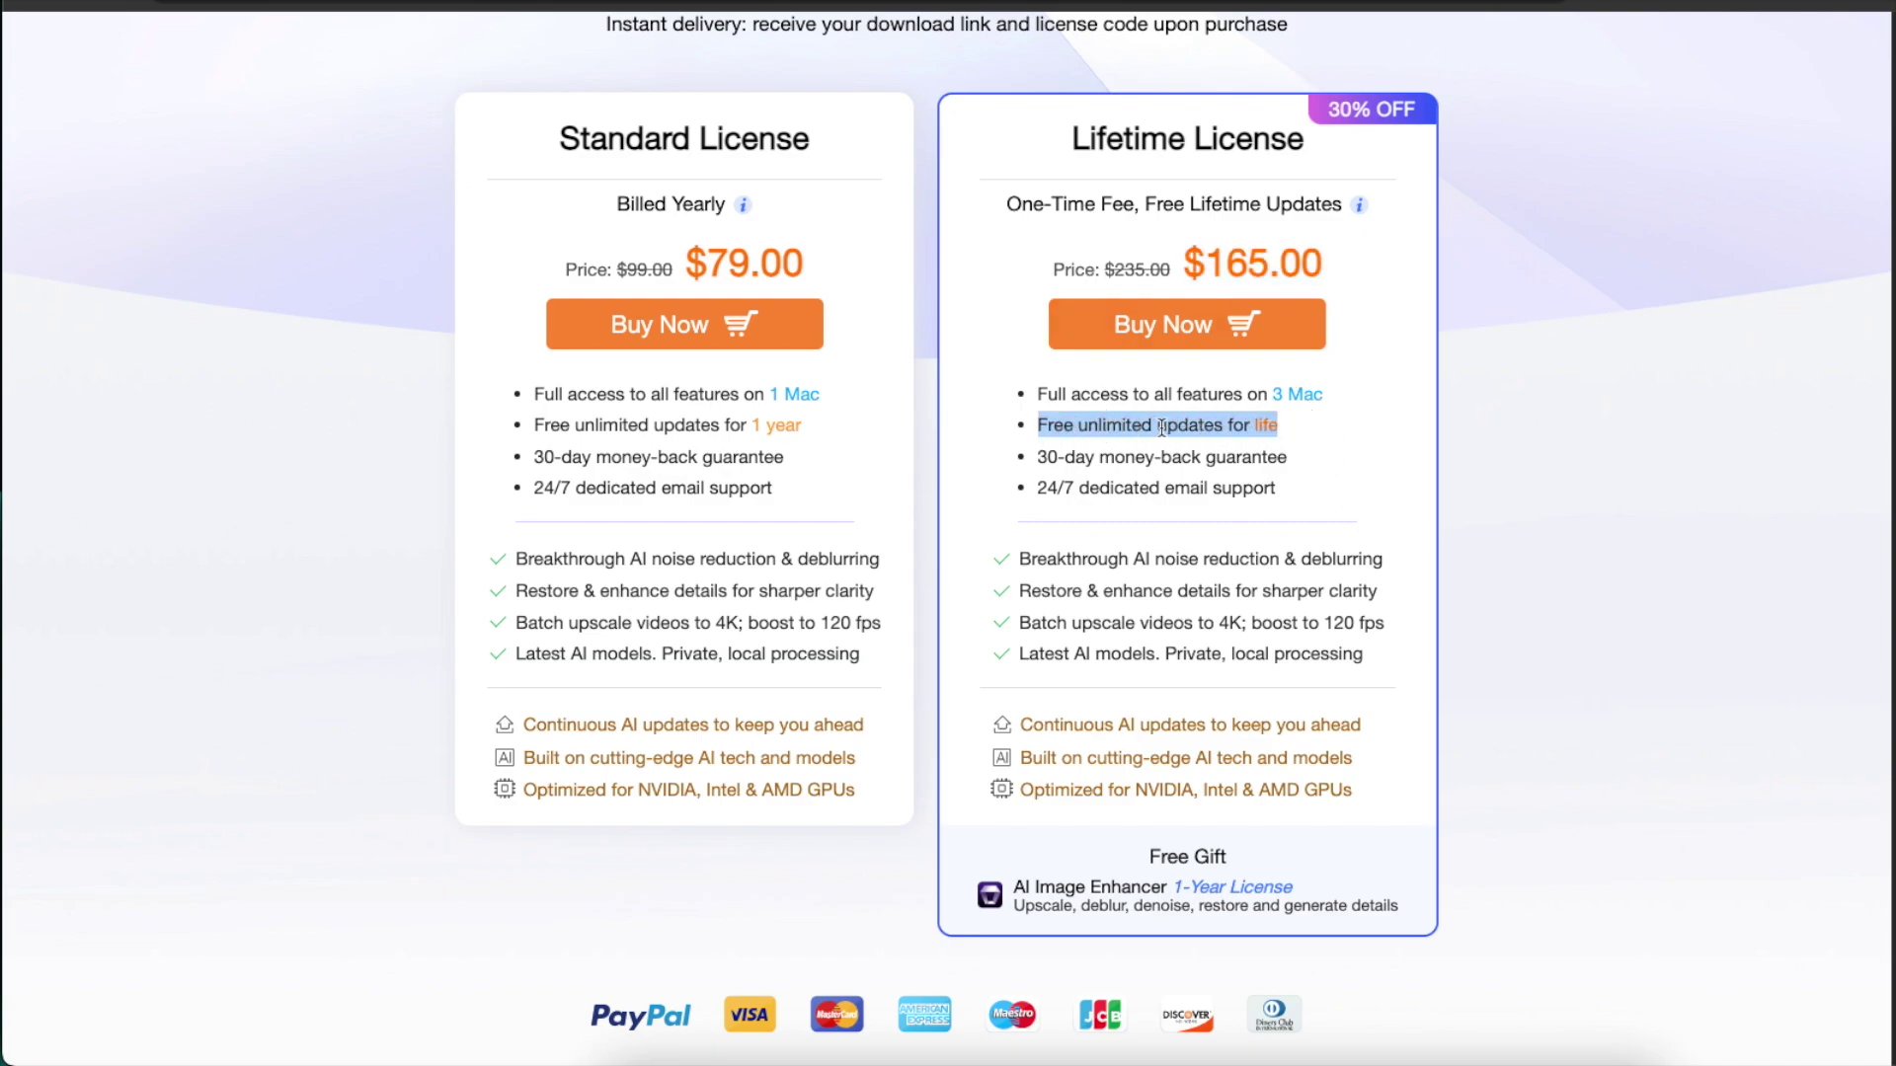
scroll(1226, 536, up, 1)
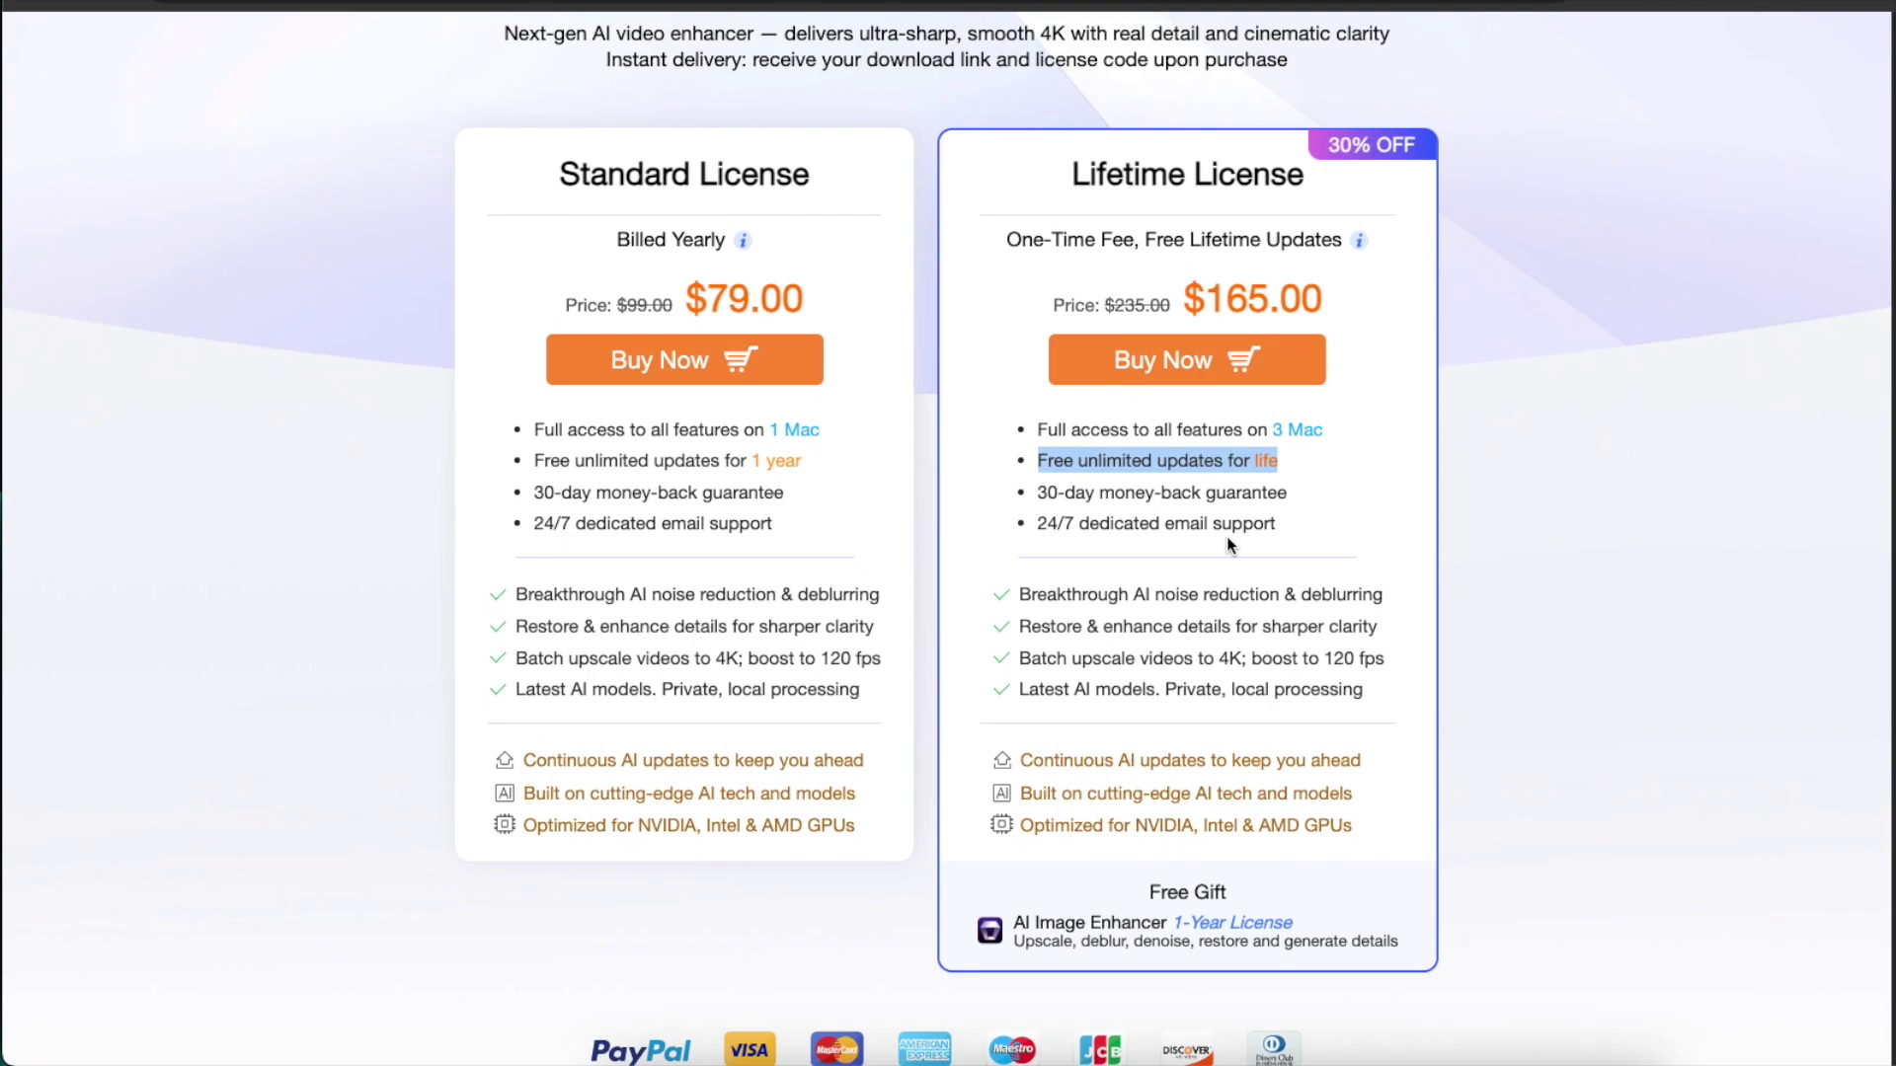
scroll(1226, 536, down, 1)
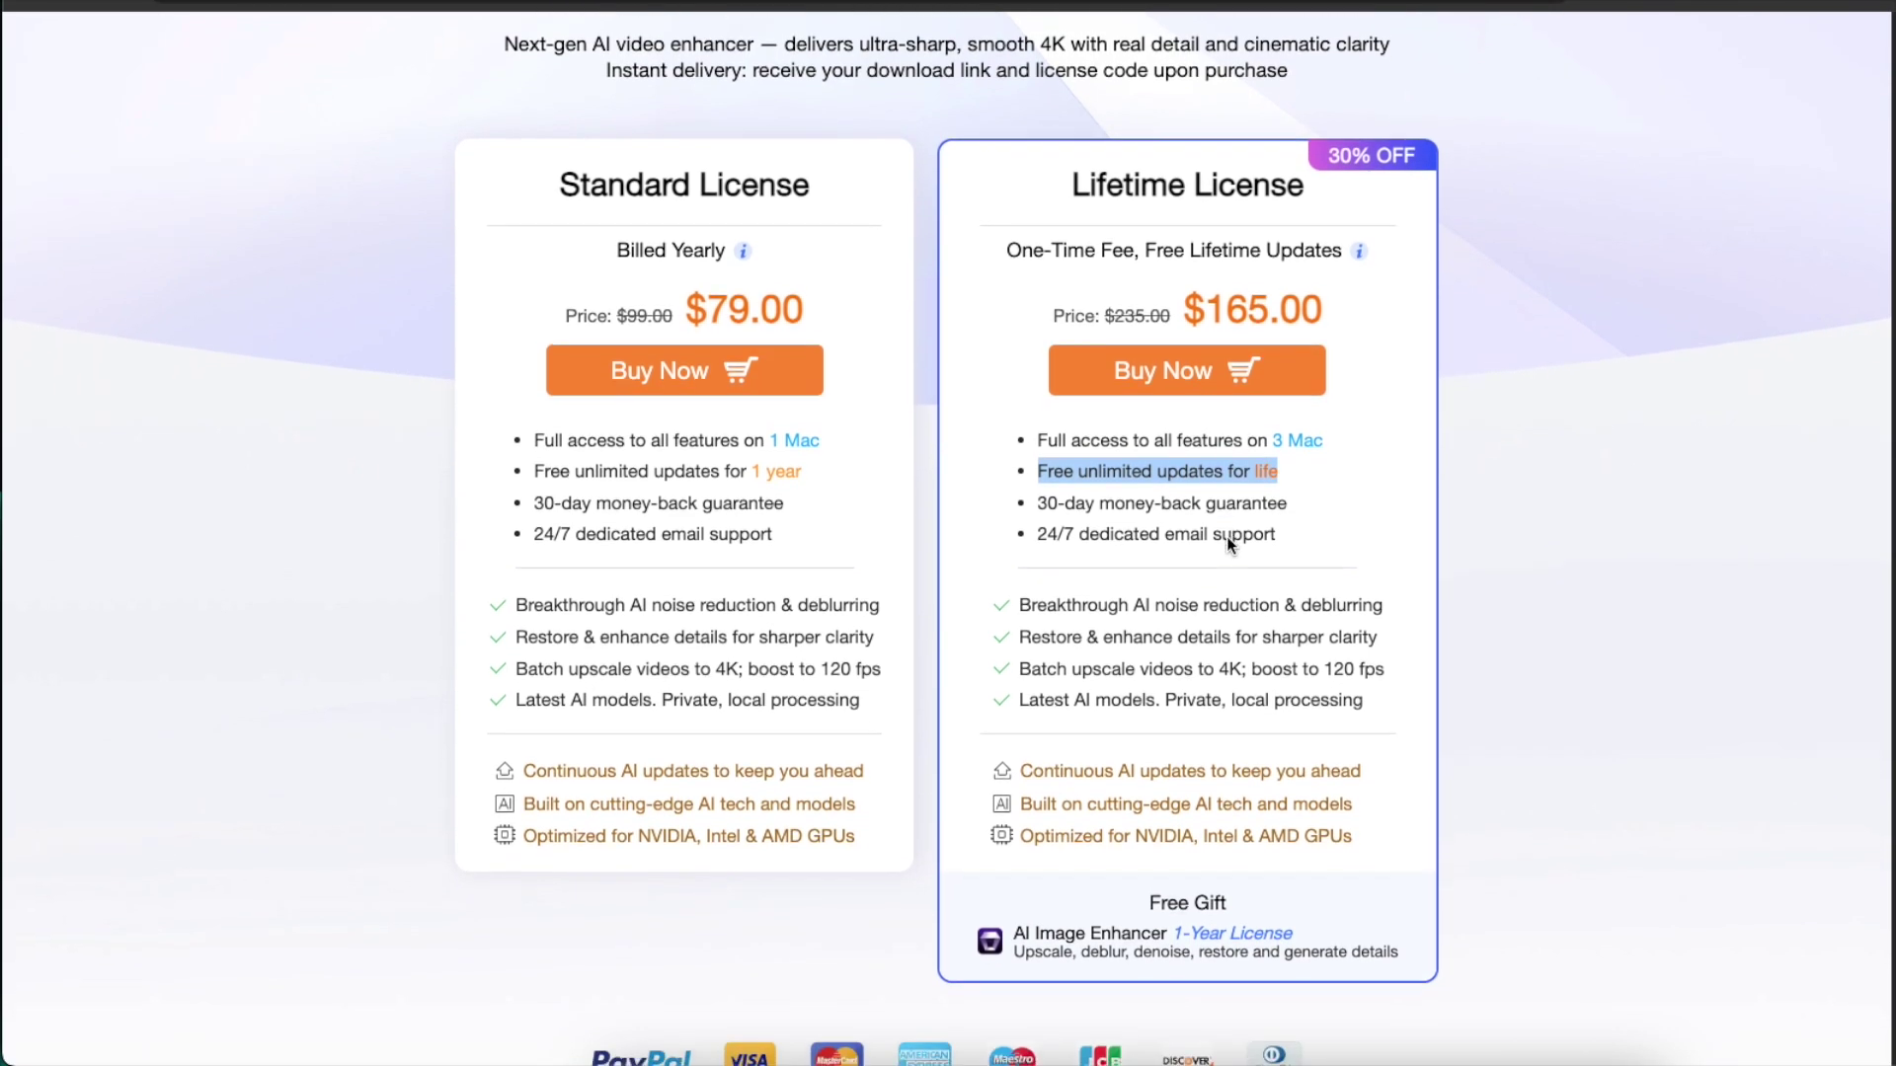
scroll(1227, 538, up, 1)
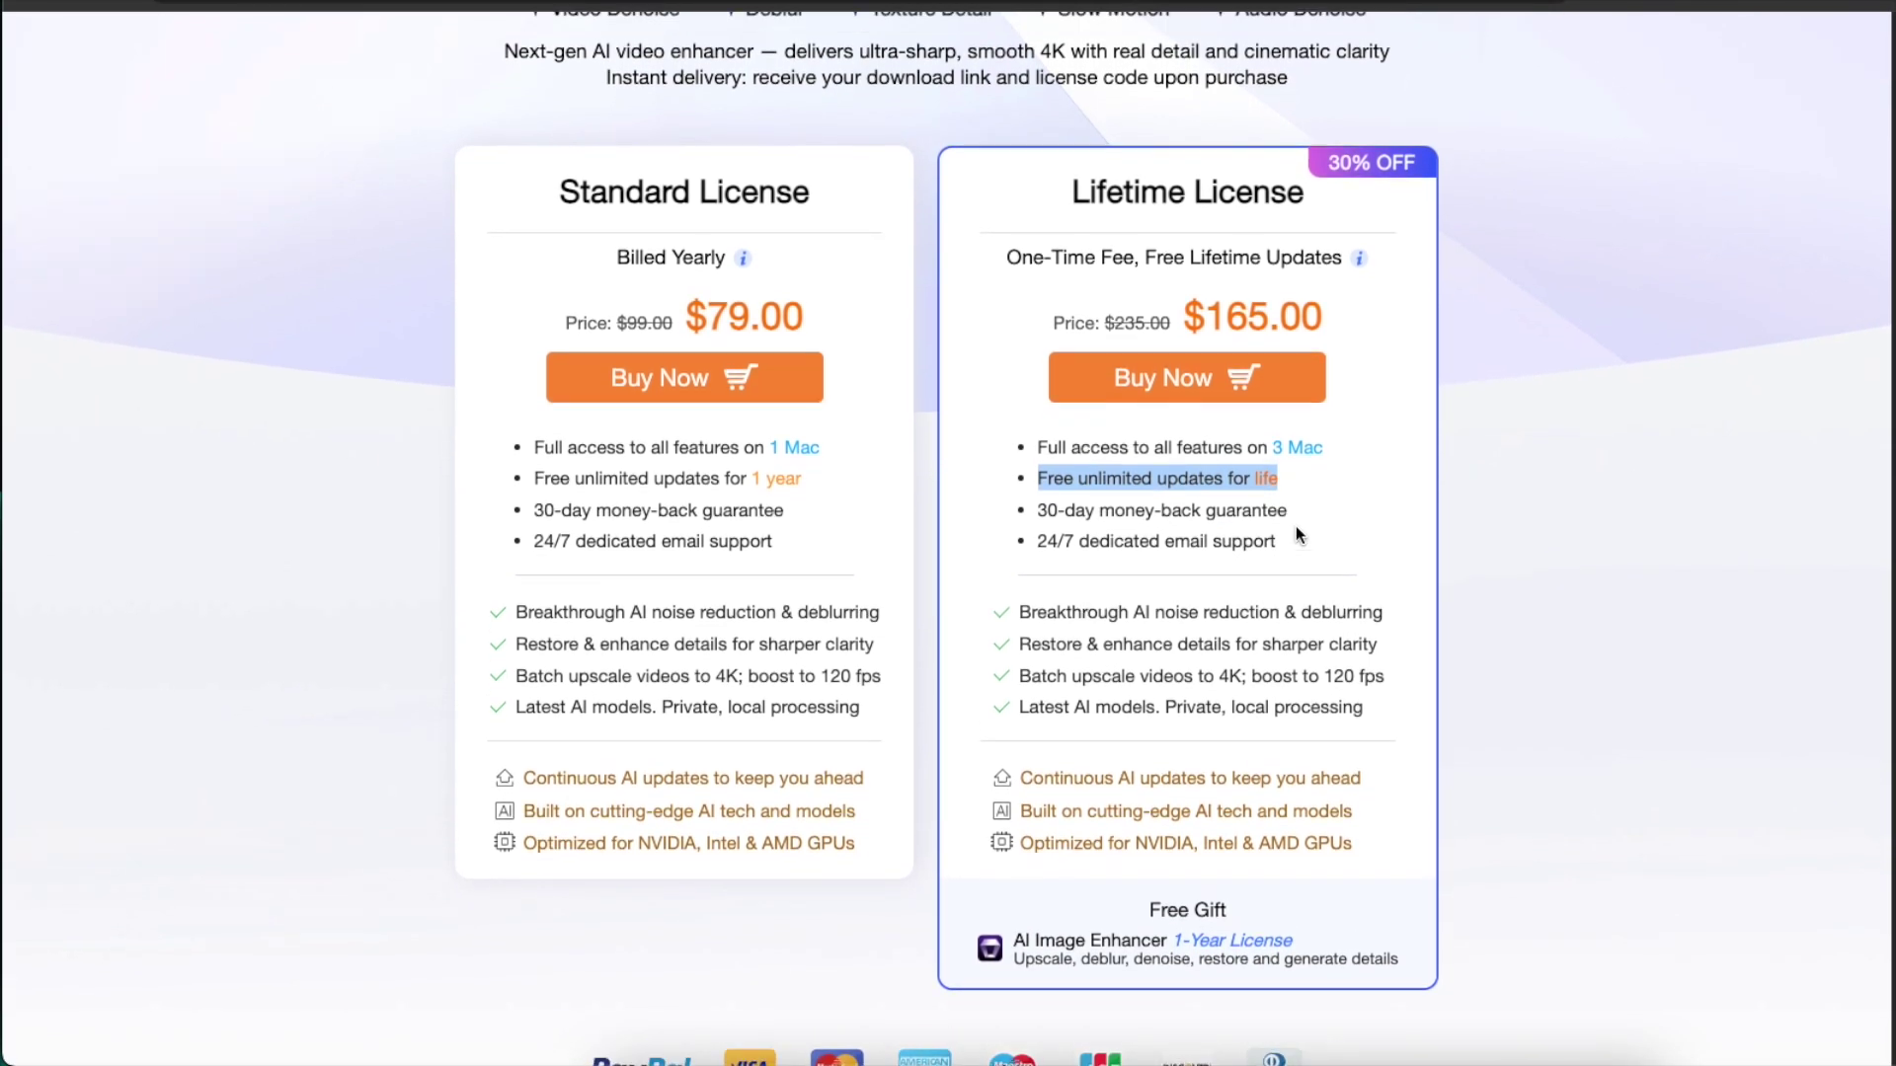
drag(1365, 337, 1180, 340)
click(1360, 335)
drag(1359, 334, 1180, 338)
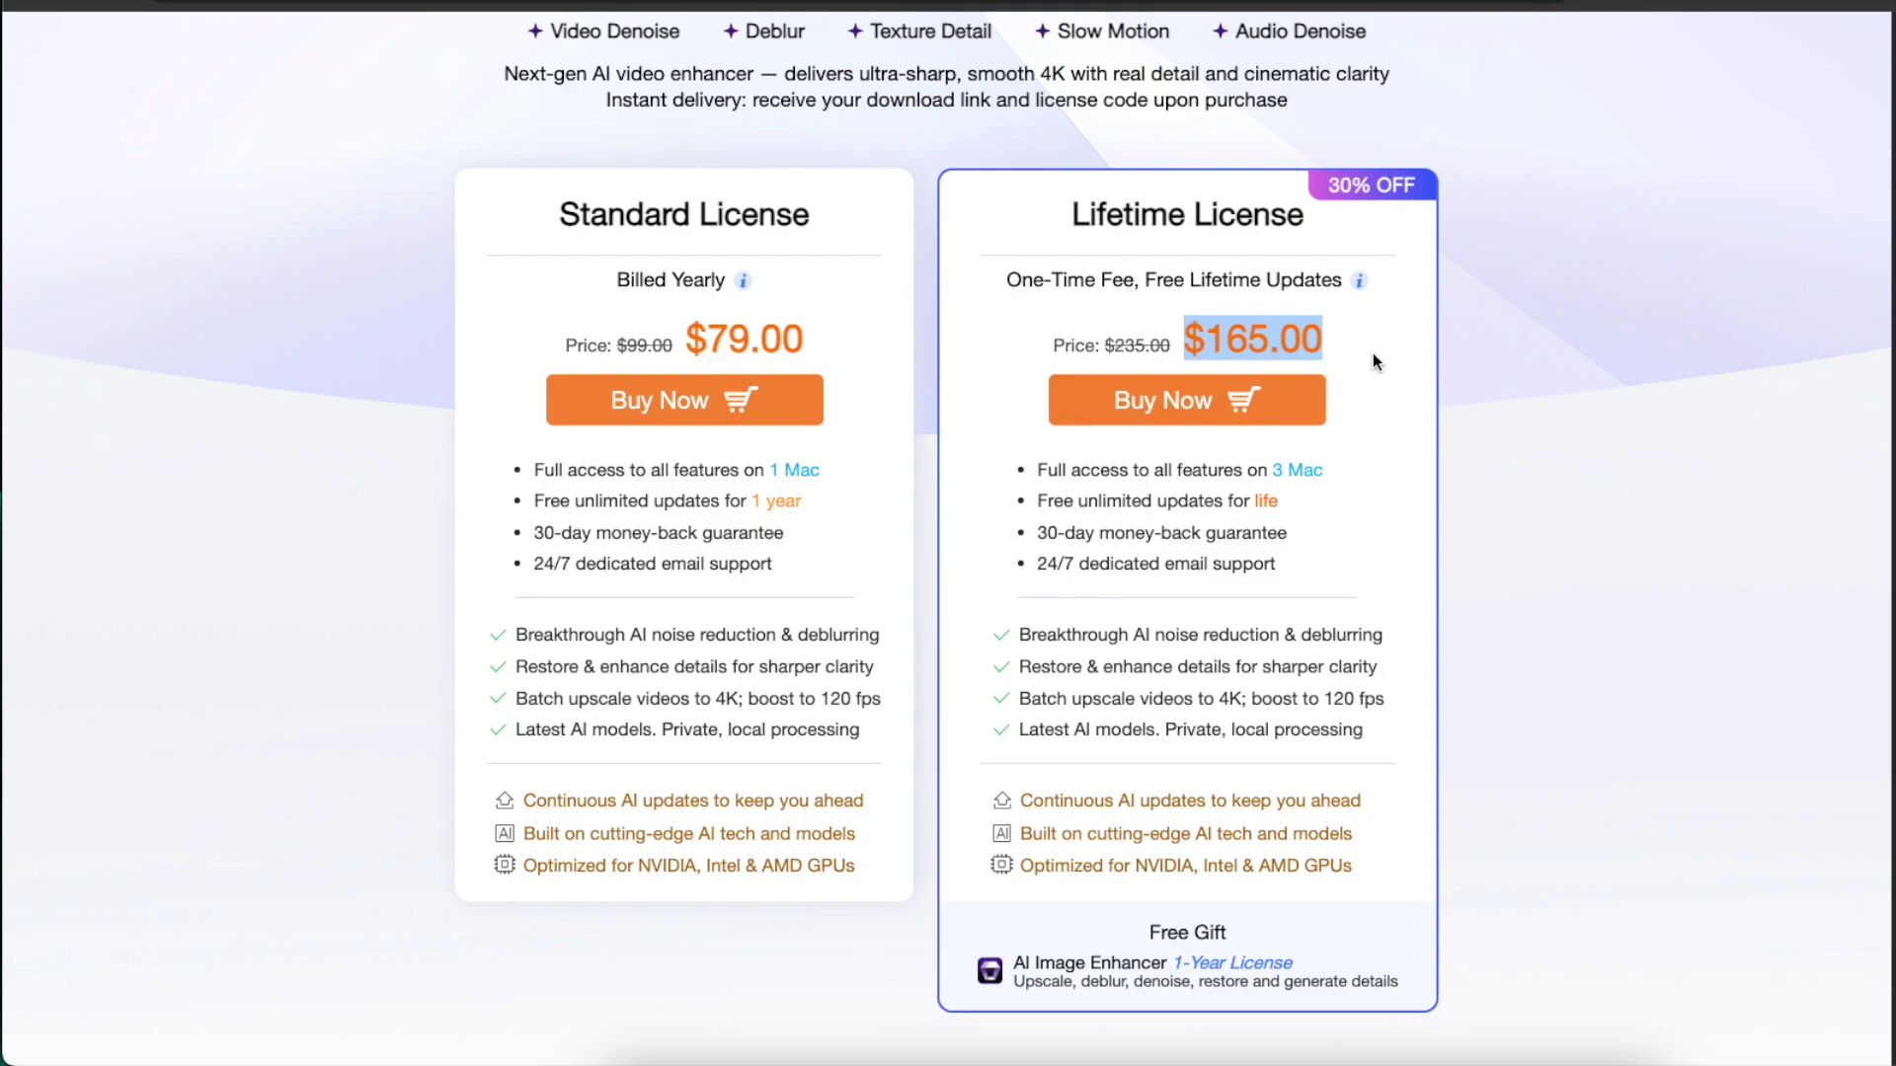
scroll(1373, 362, up, 3)
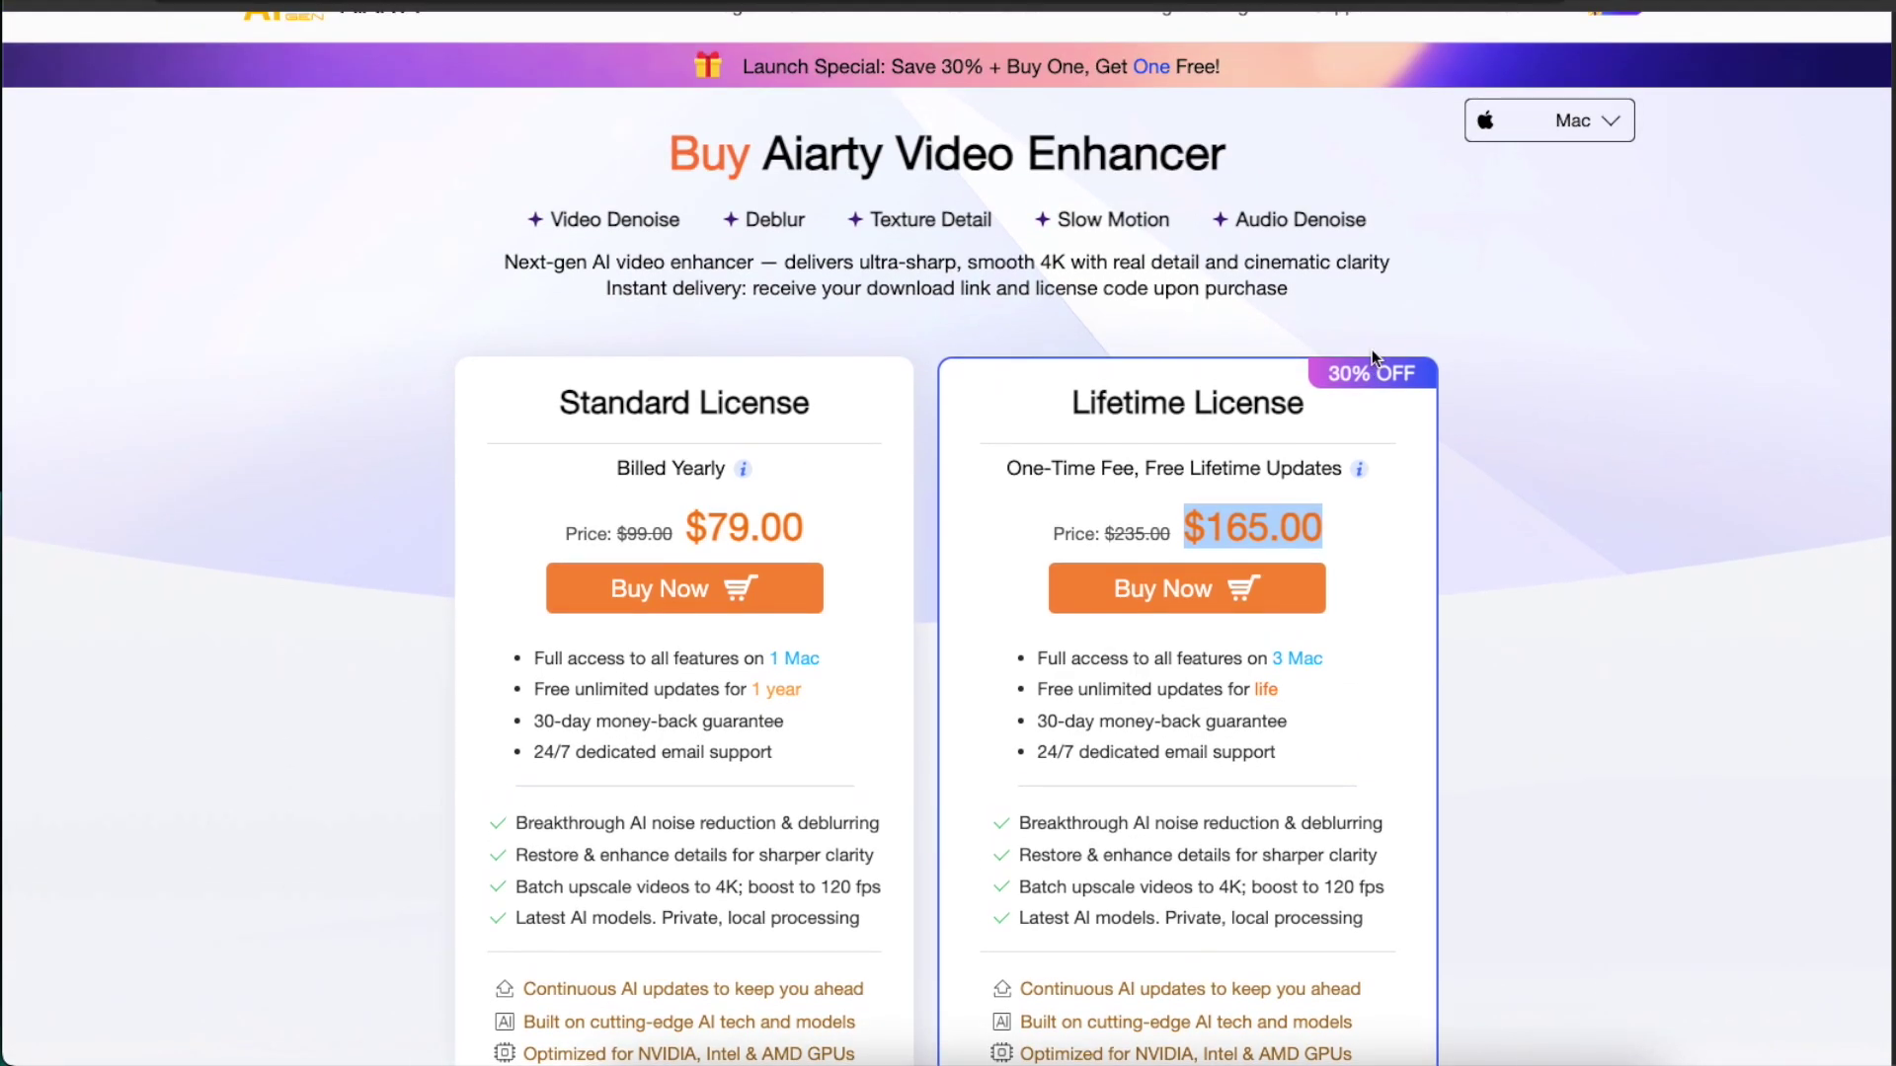
scroll(1374, 356, down, 1)
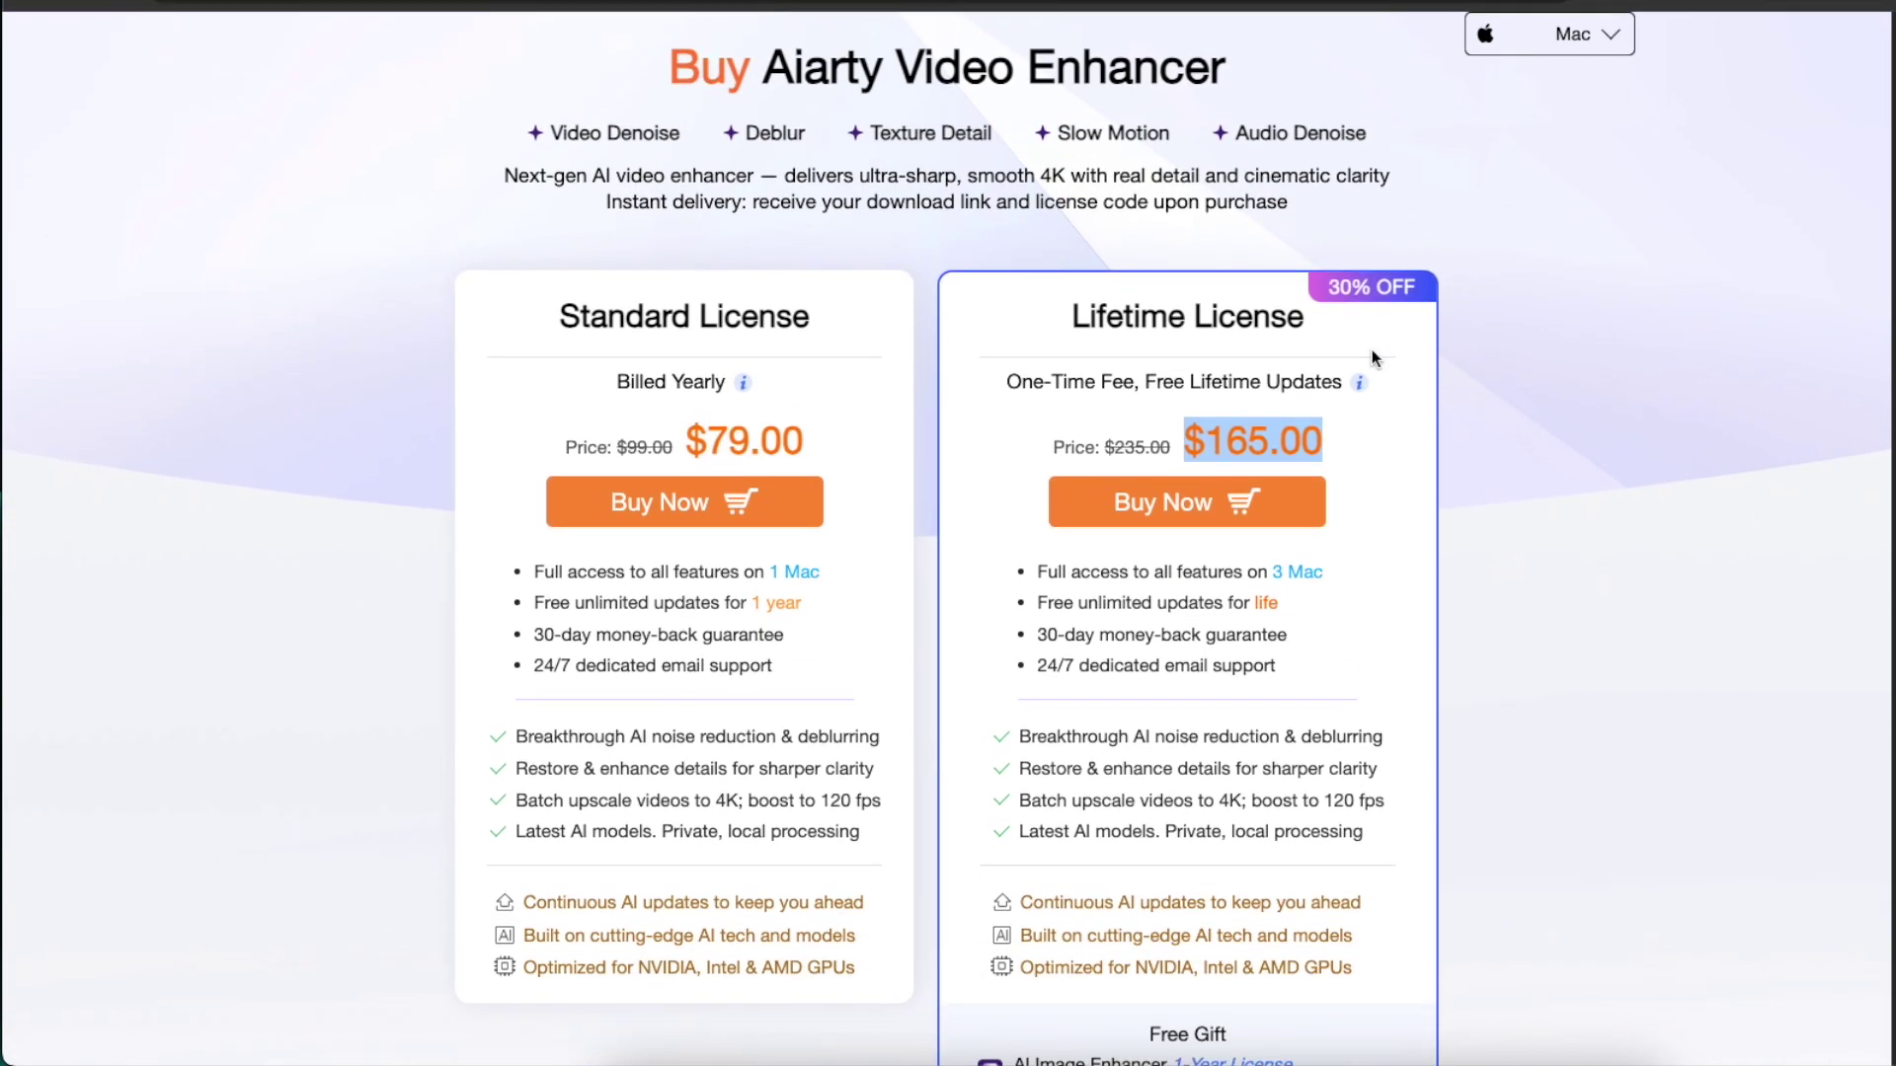
scroll(1378, 348, down, 1)
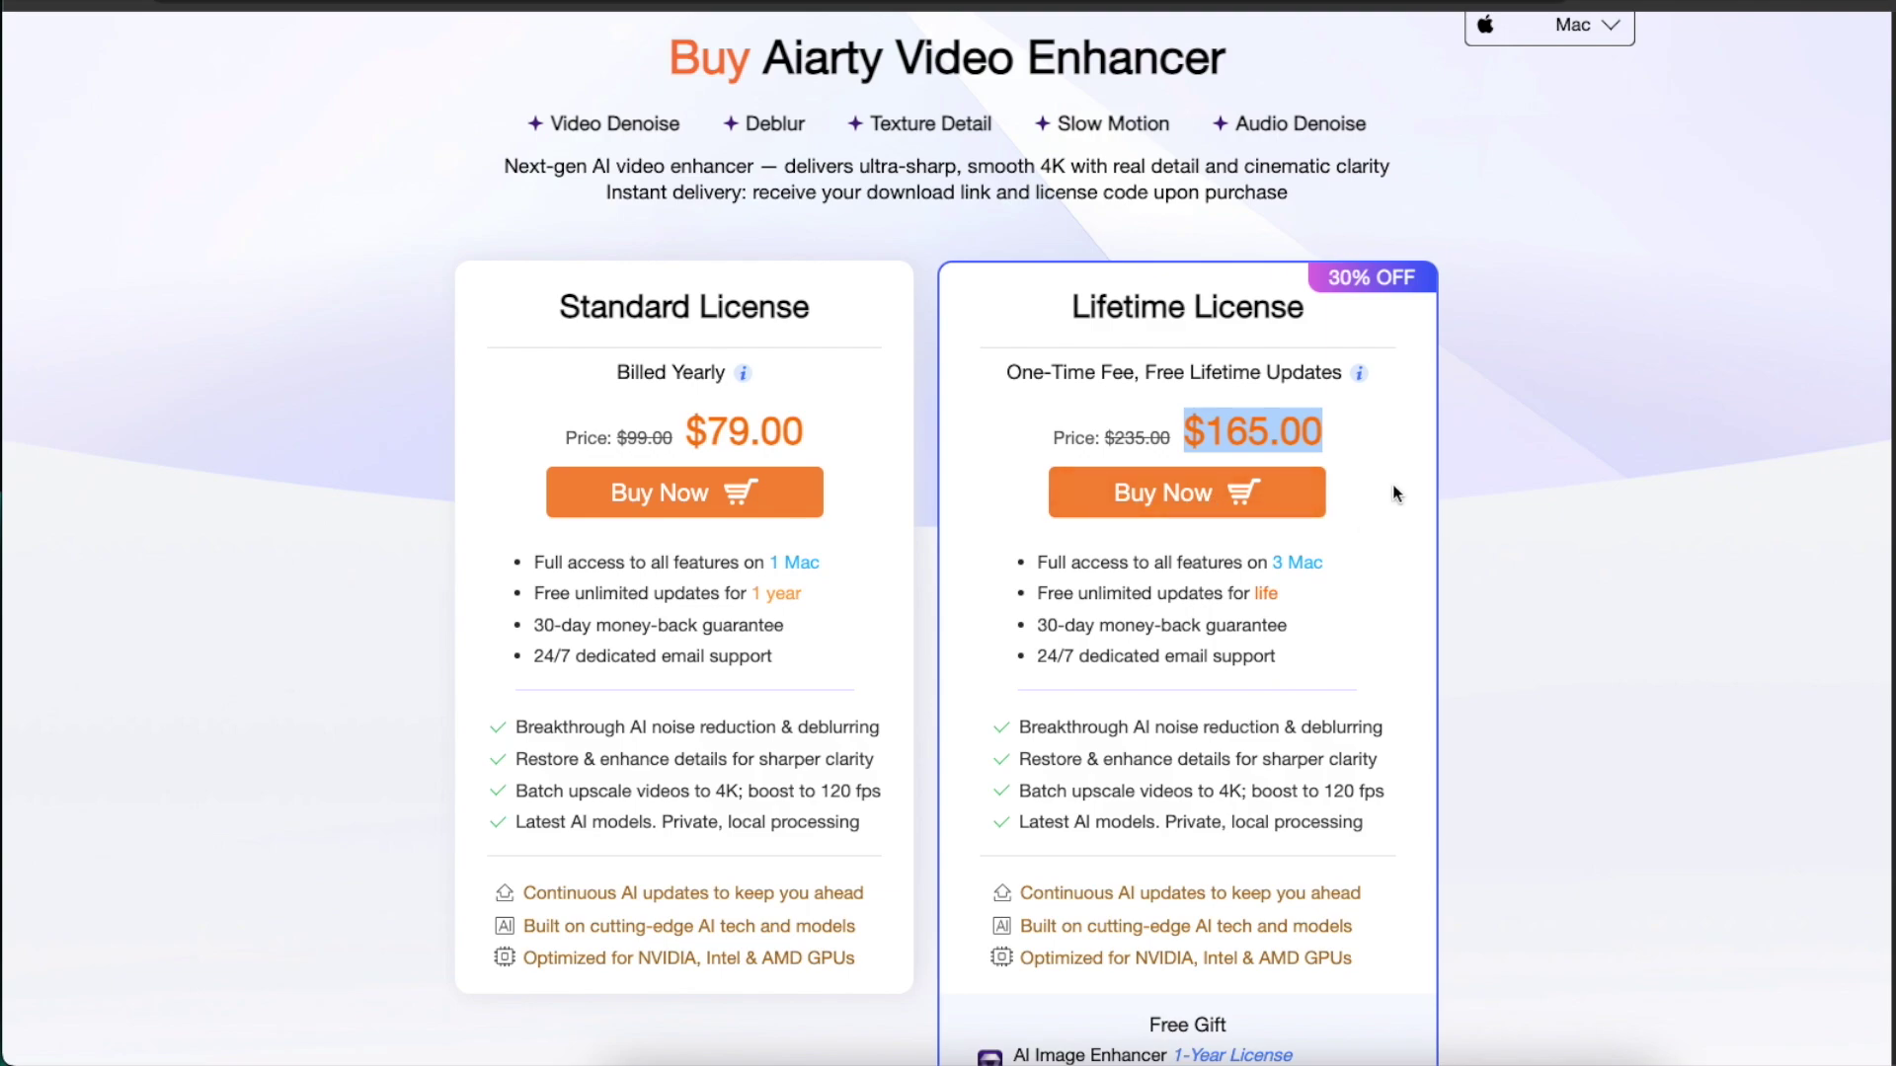
scroll(1467, 464, down, 1)
click(1471, 449)
scroll(1483, 429, down, 2)
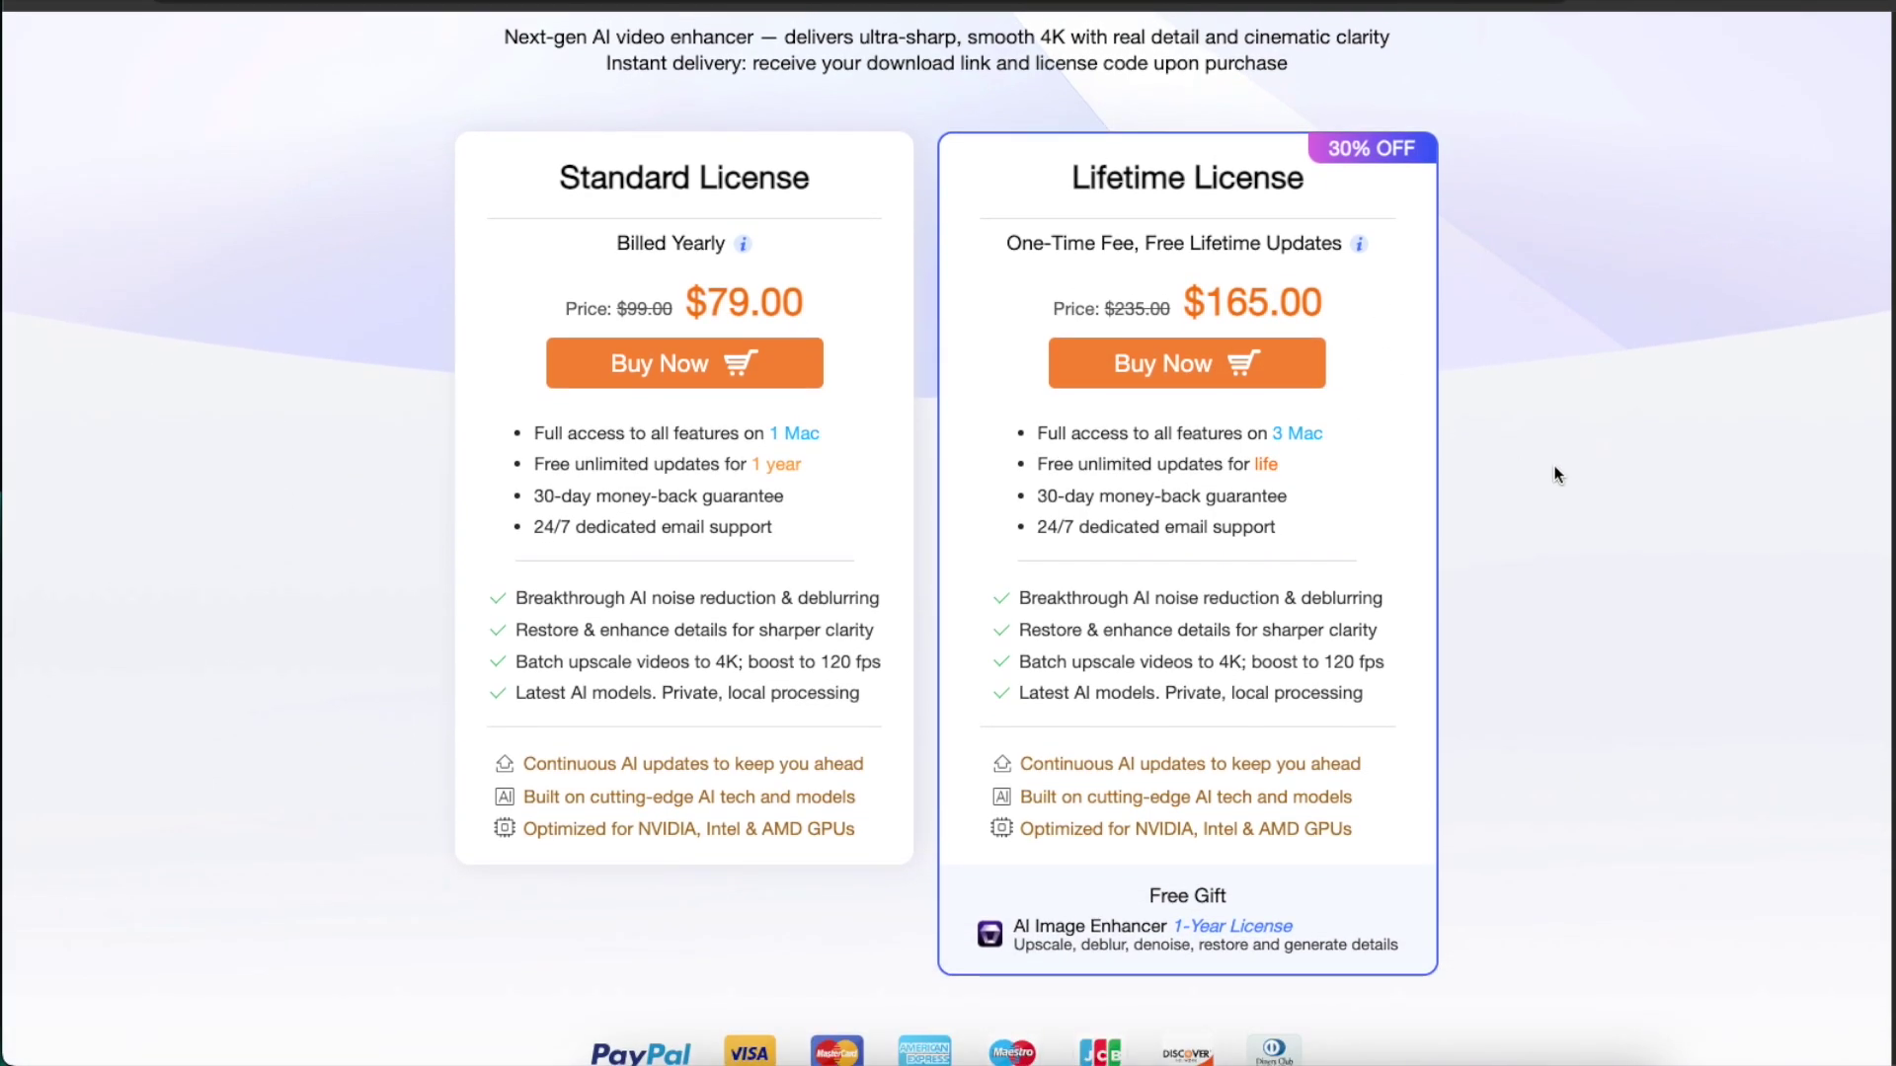
scroll(1407, 387, up, 1)
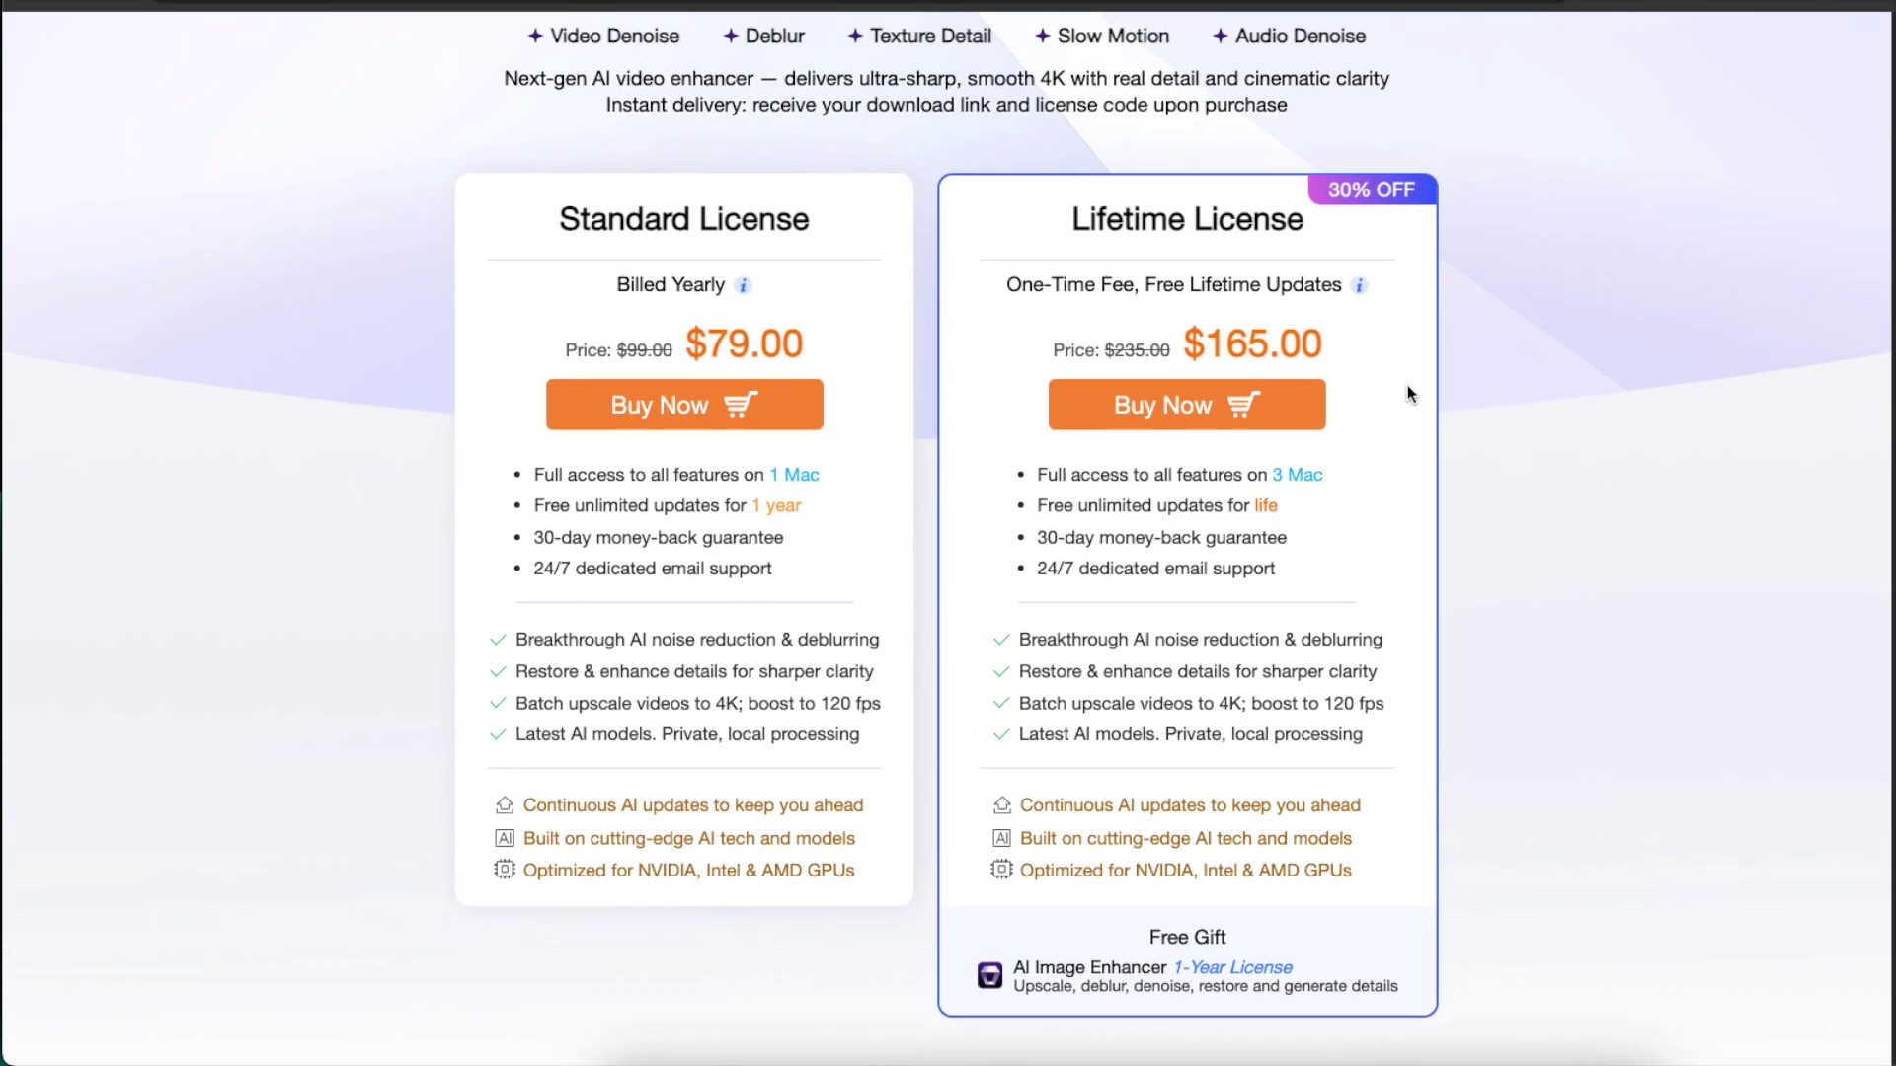